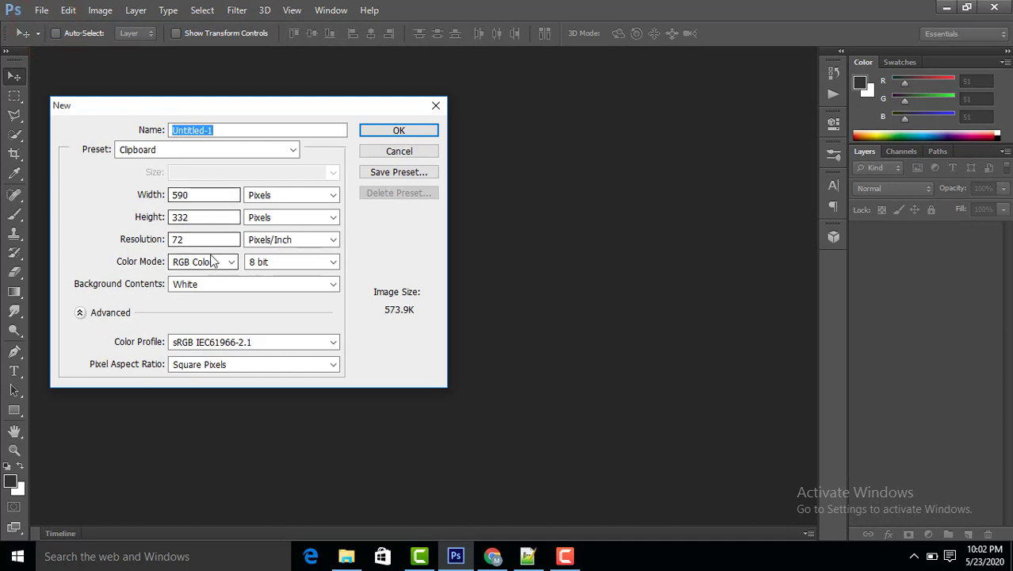
Create a new document with the Custom preset, setting a width of 1920 pixels and replacing the default height.
left_click(292, 151)
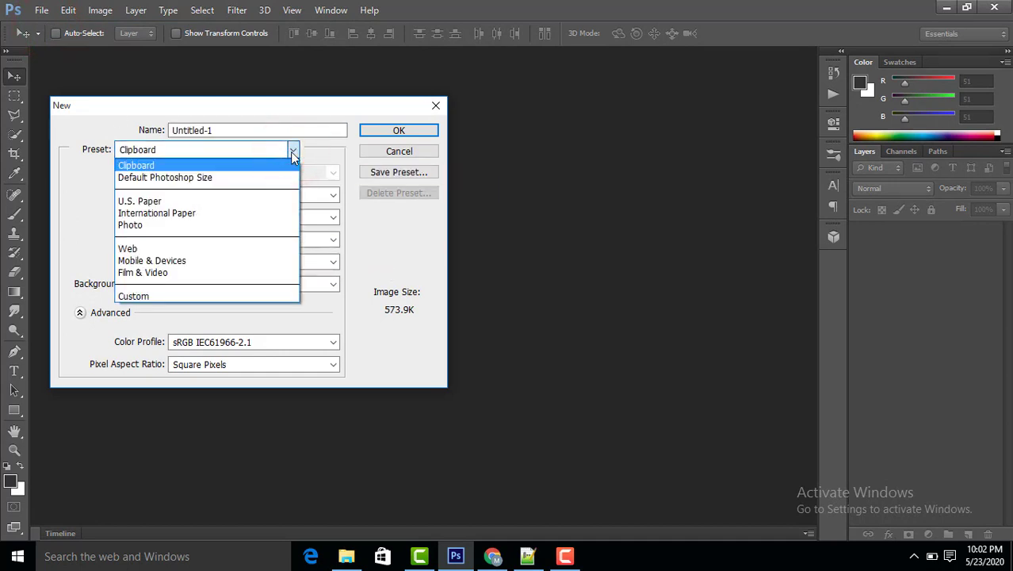
left_click(190, 295)
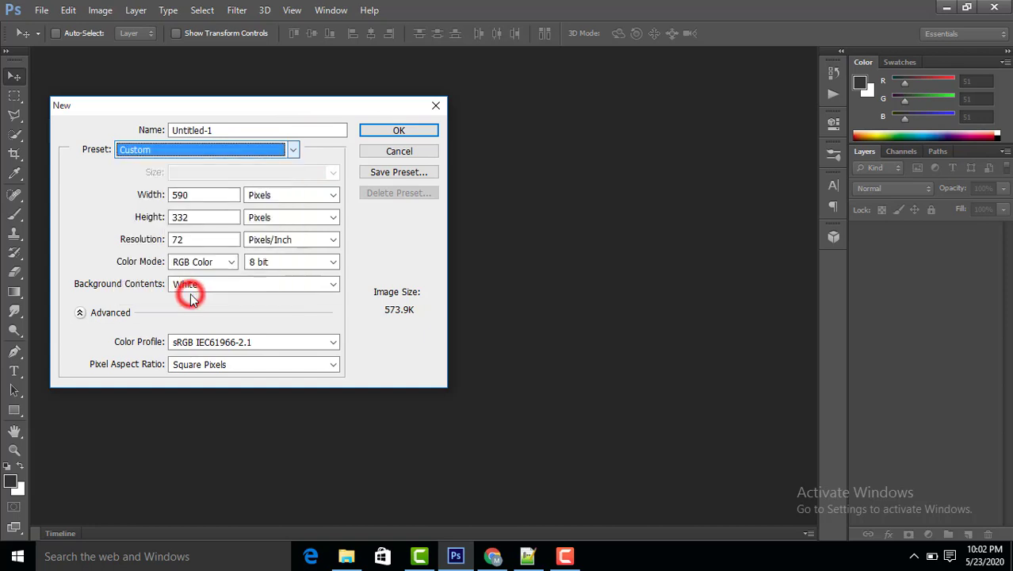
left_click(212, 194)
key("BackSpace")
key("BackSpace")
key("BackSpace")
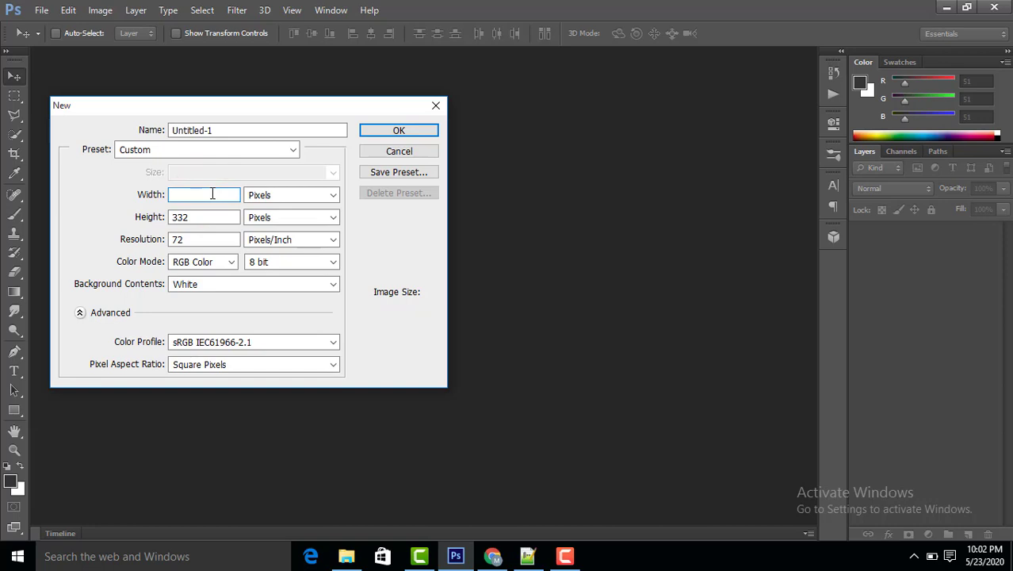
type("1920")
left_click(209, 220)
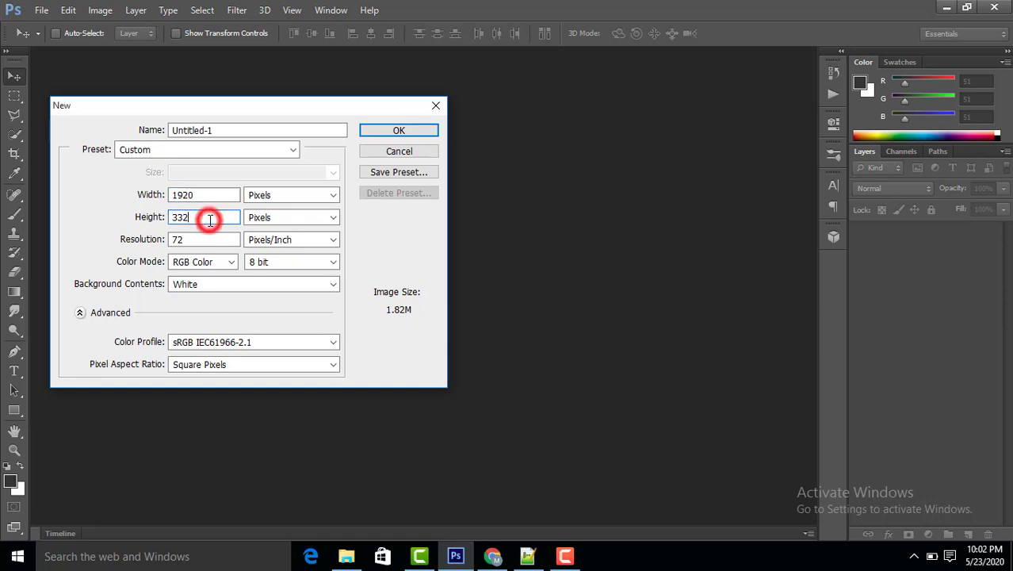
key("BackSpace")
left_click(417, 136)
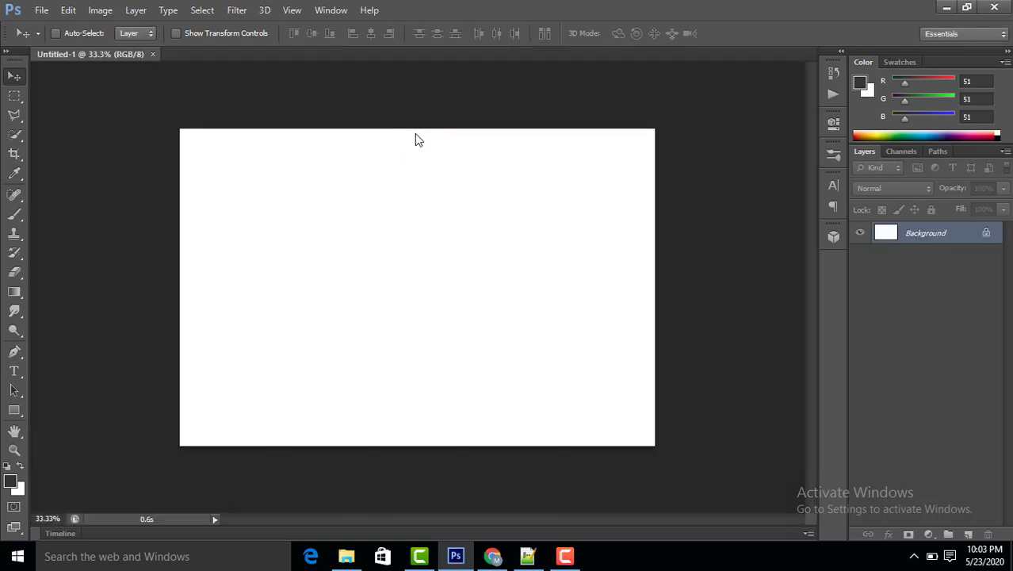
Draw a horizontal text box spanning the canvas width across its middle, using the Small Fonts typeface.
left_click(15, 371)
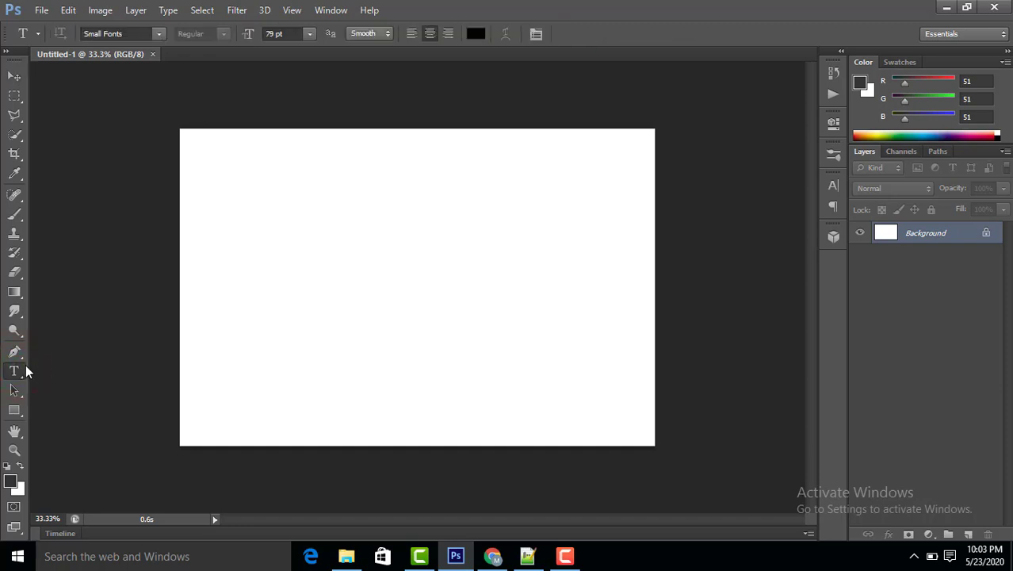
left_click(15, 371)
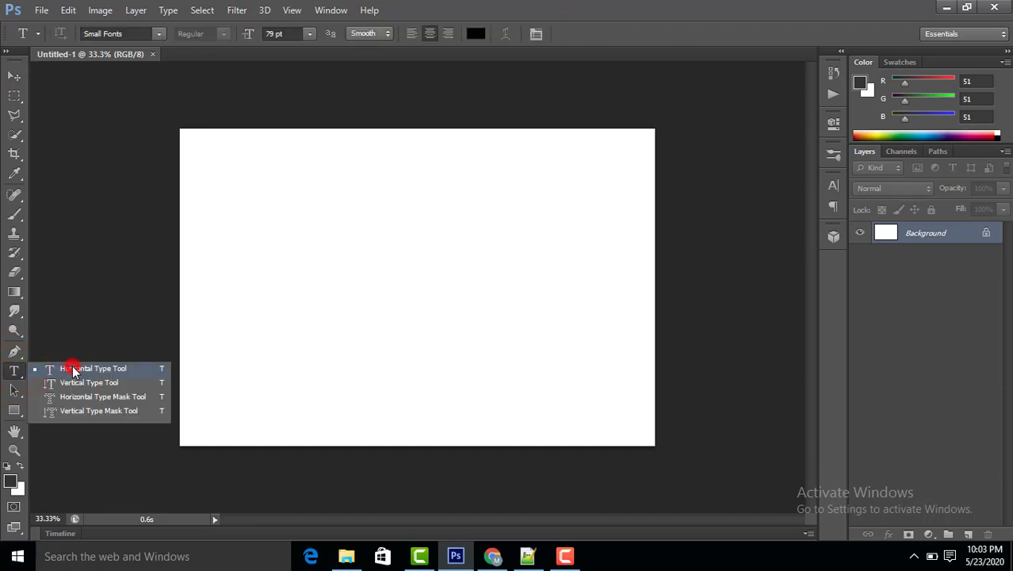
left_click(73, 370)
left_click(158, 33)
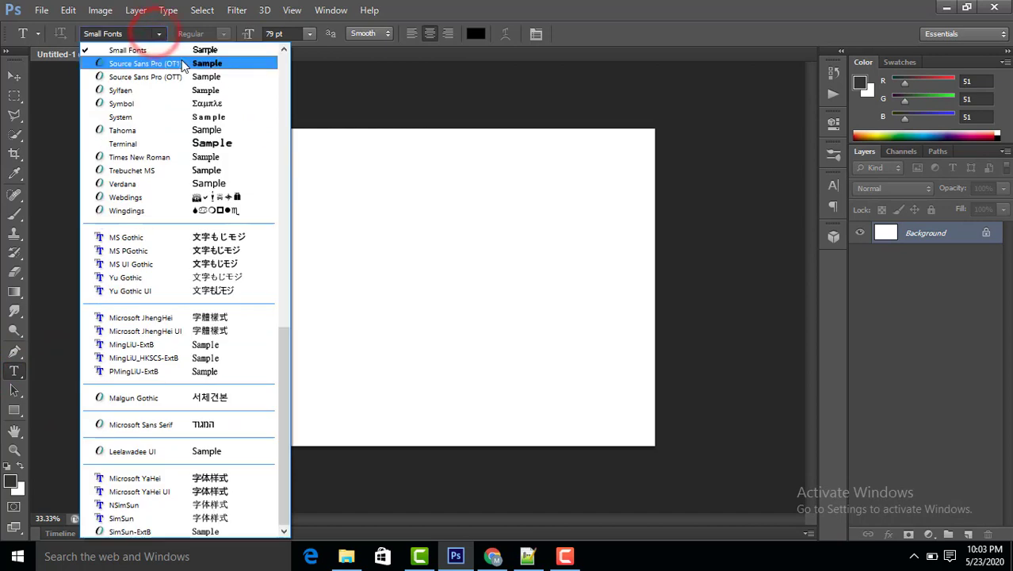
left_click(176, 52)
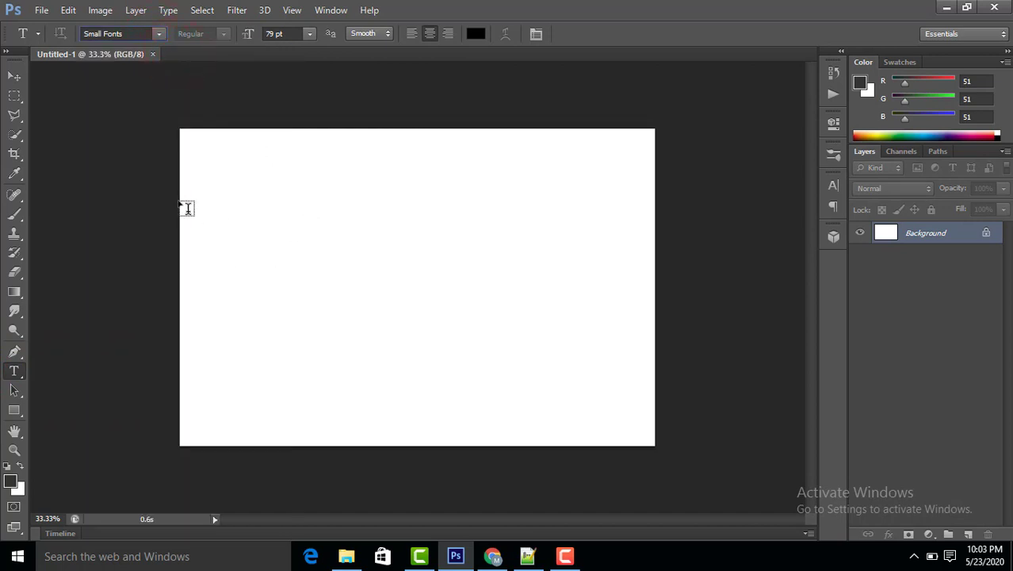
left_click_drag(179, 201, 656, 362)
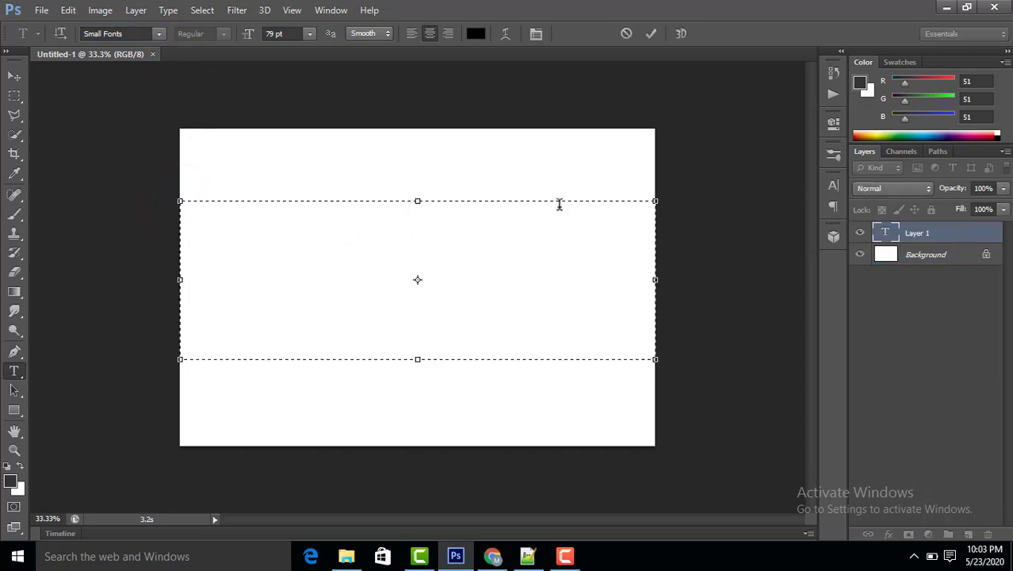
Show the character settings and enter EID MUBARAK in the text box.
left_click(535, 34)
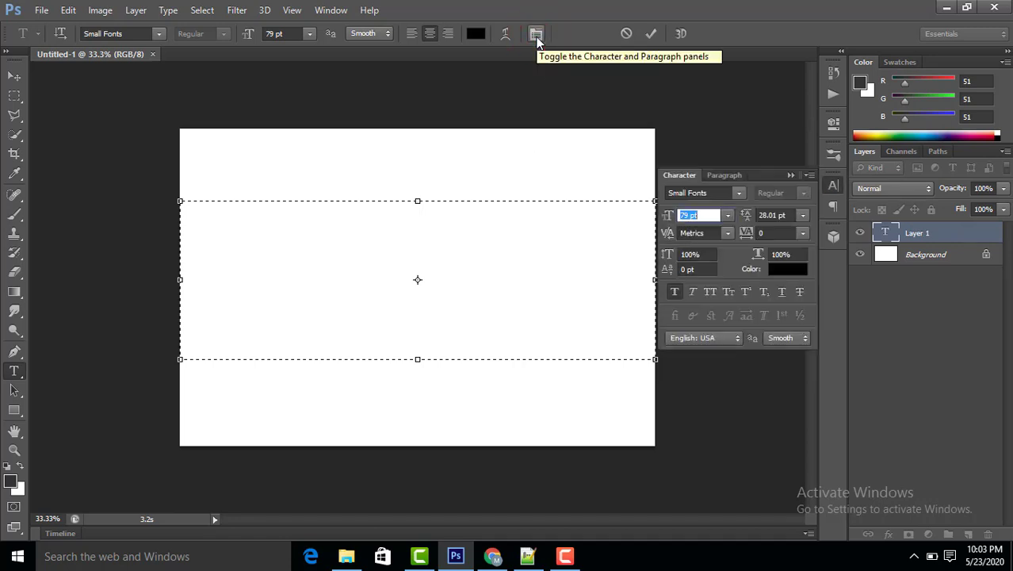
left_click(428, 216)
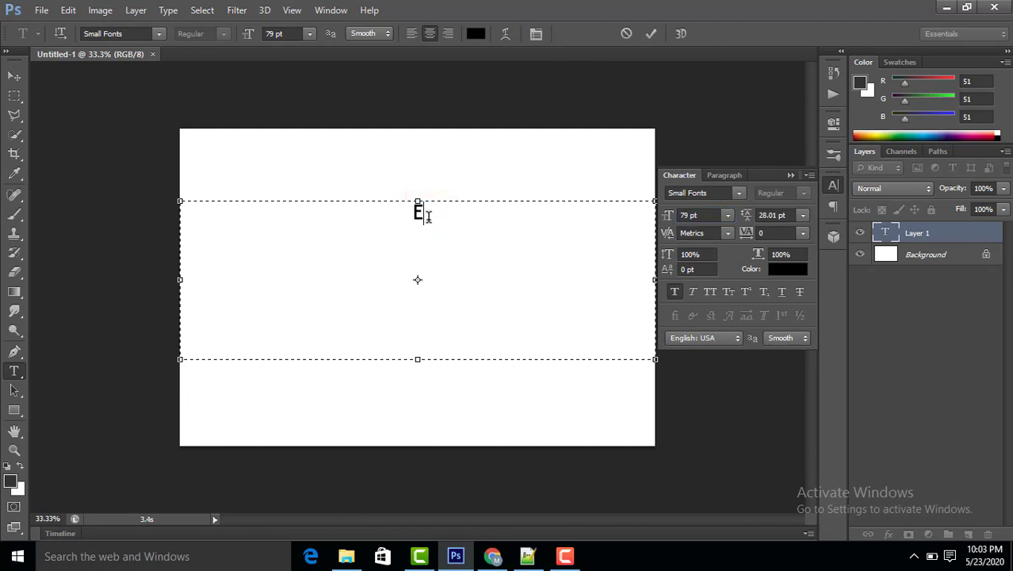
type("EID MU")
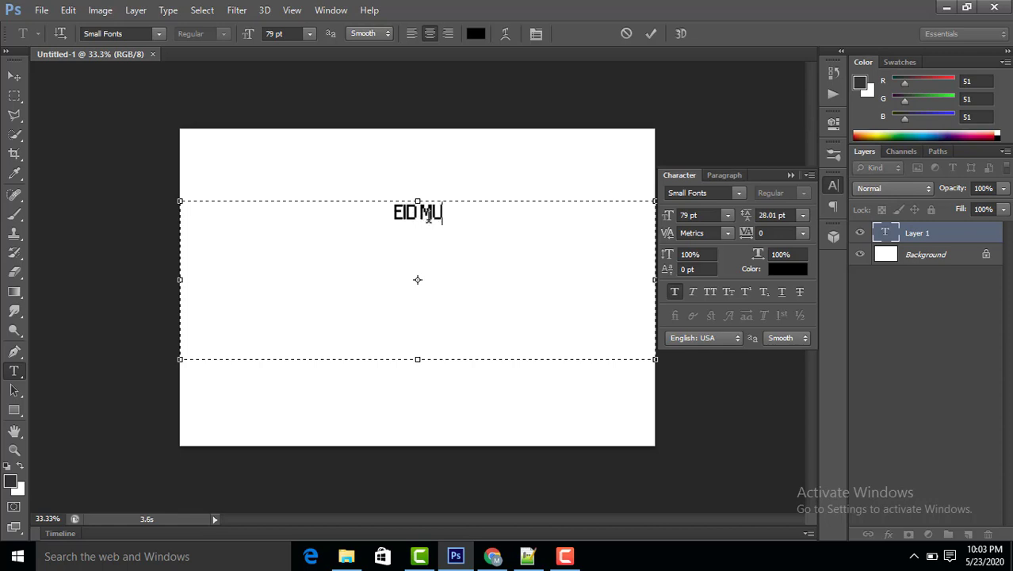
type("BARA")
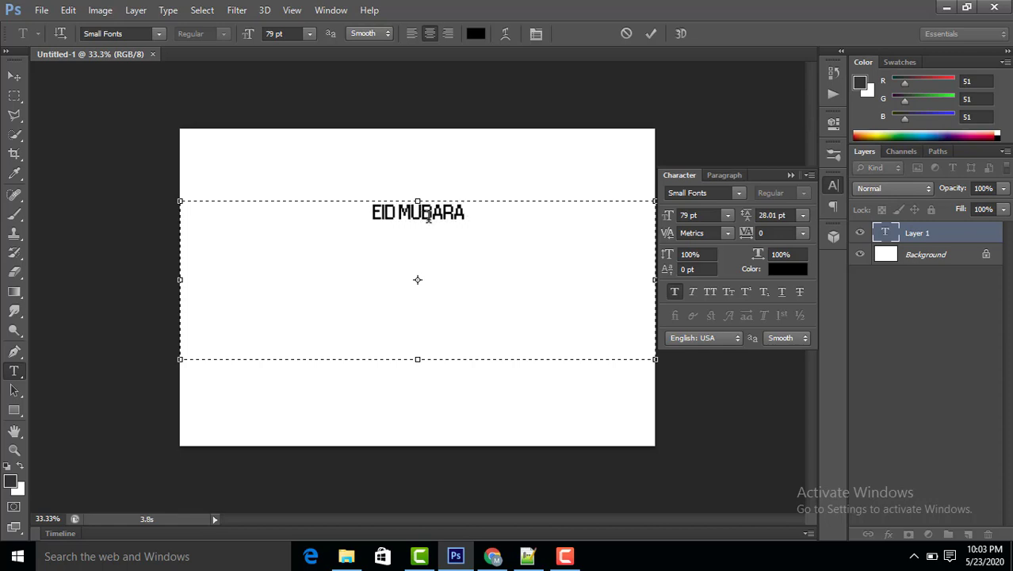
type("K")
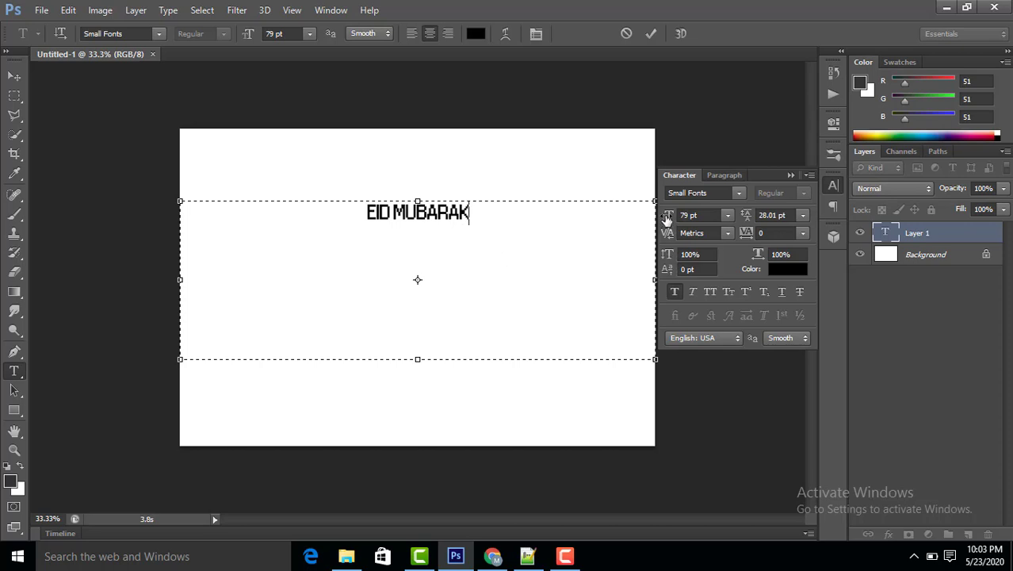
Enlarge the whole EID MUBARAK text to 357 pt and commit the text edit.
left_click_drag(665, 216, 698, 218)
triple_click(477, 219)
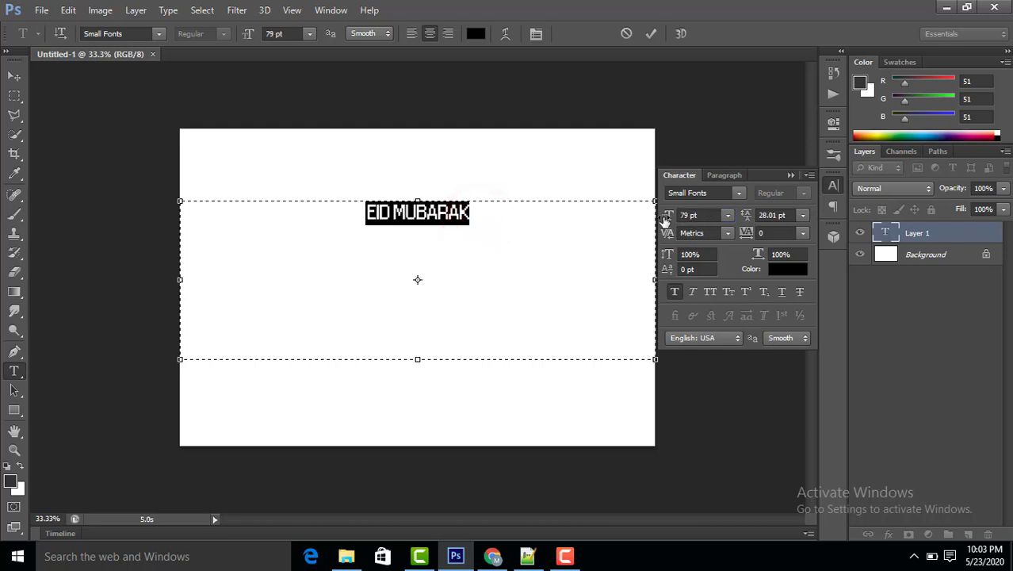
left_click_drag(662, 218, 870, 287)
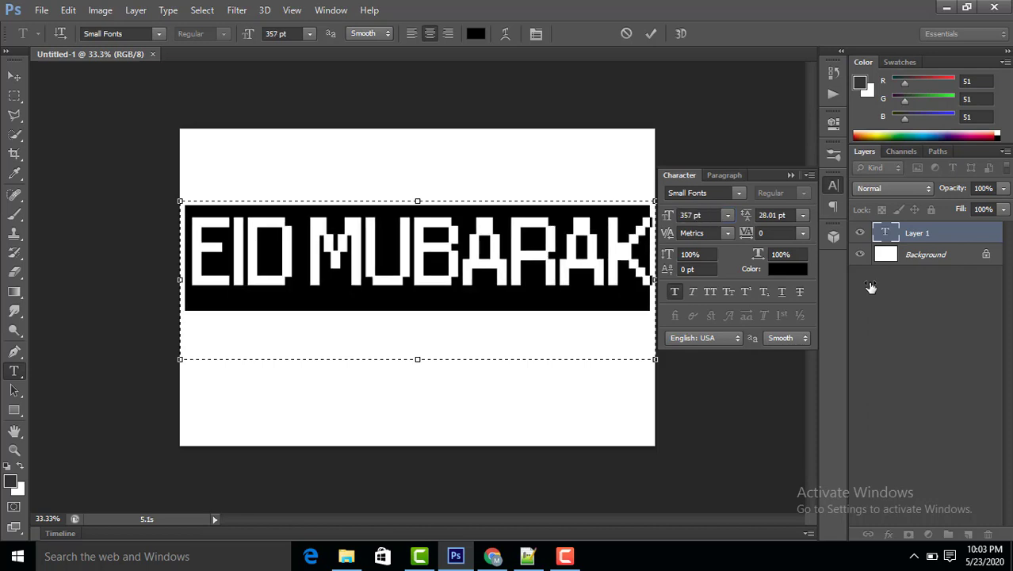
left_click(651, 34)
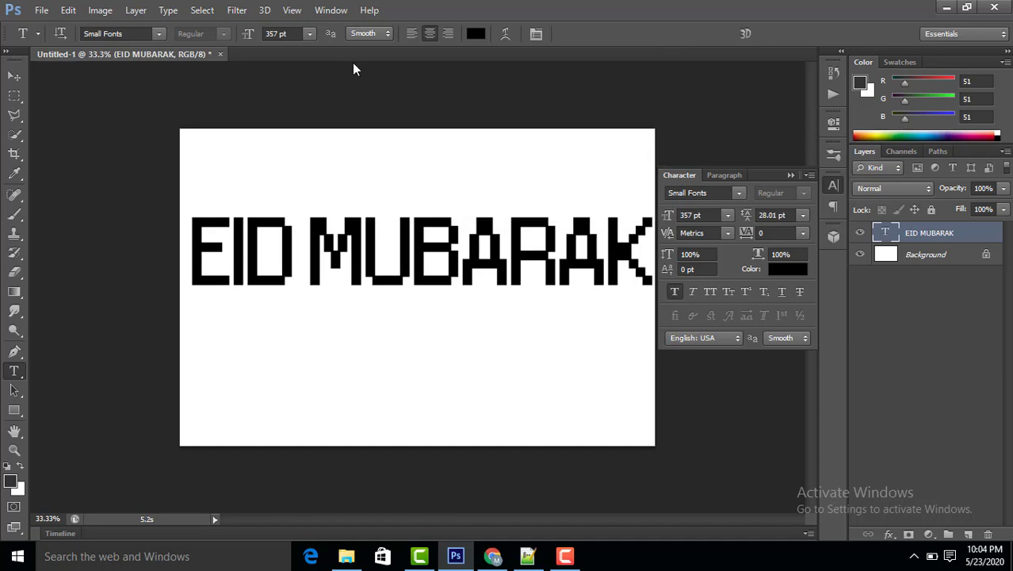
Move the EID MUBARAK text slightly down toward the canvas centre, leaving the transform controls and character settings hidden.
left_click(13, 77)
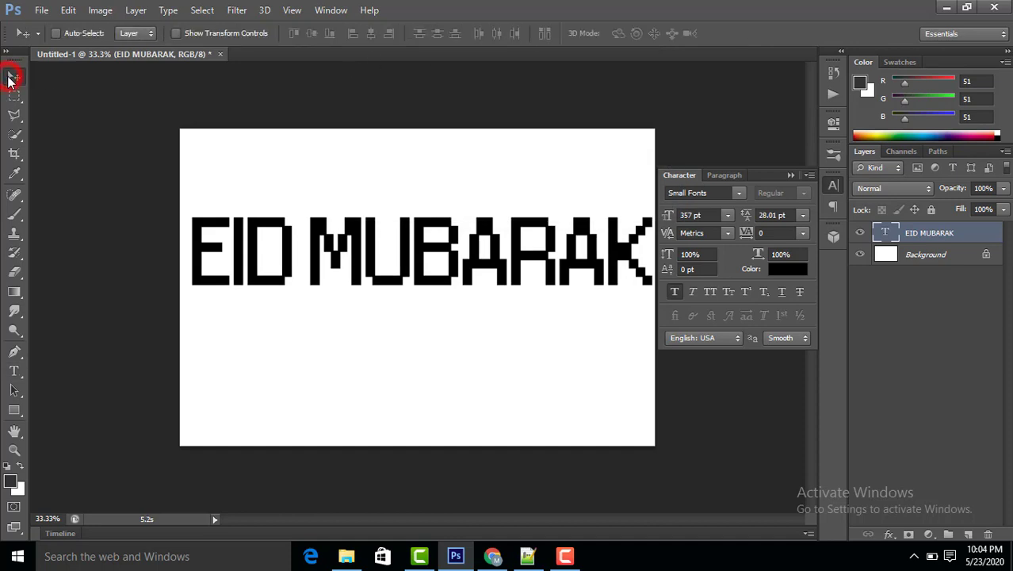
left_click(175, 34)
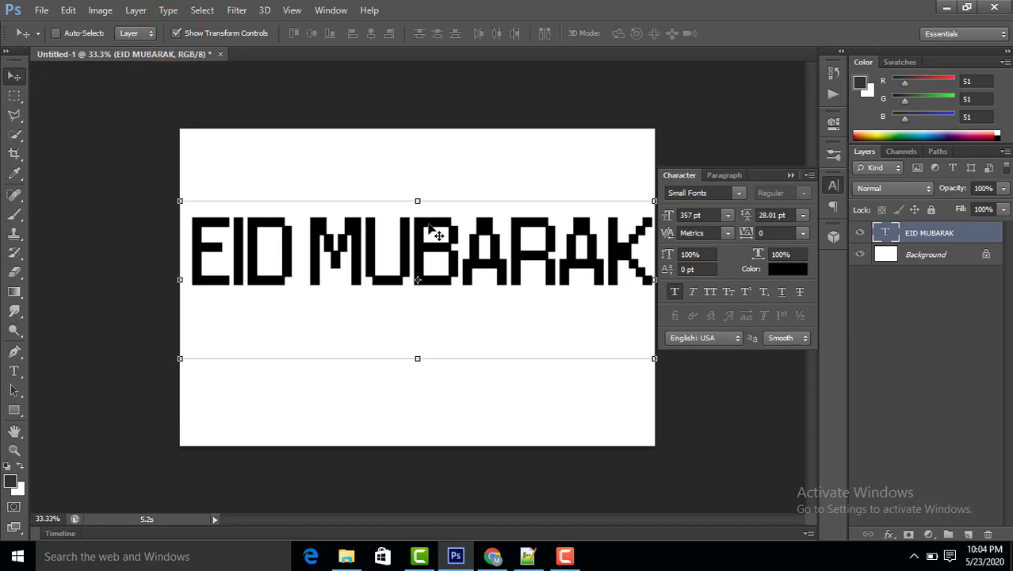
left_click_drag(432, 230, 424, 252)
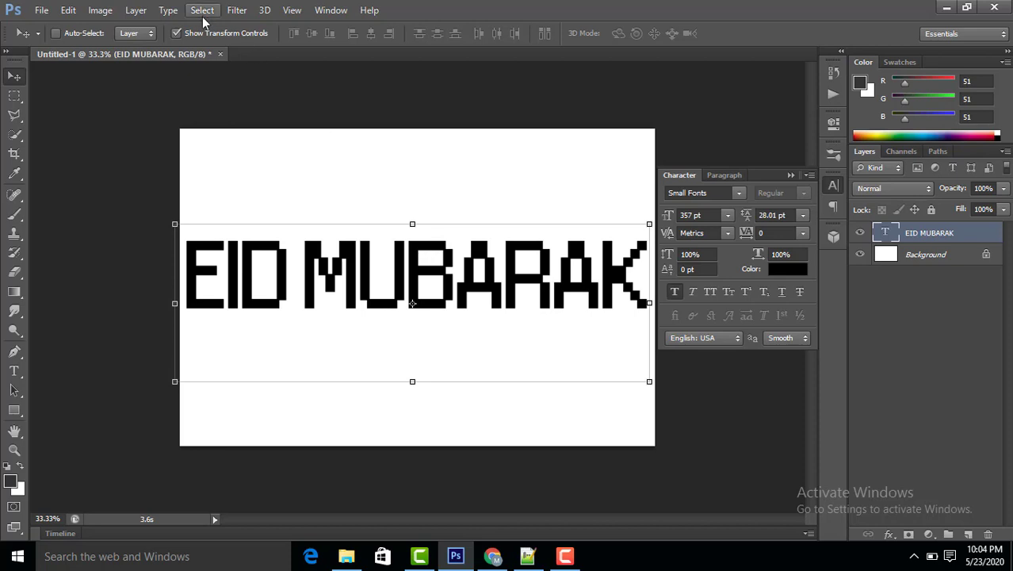
left_click(175, 35)
left_click(791, 176)
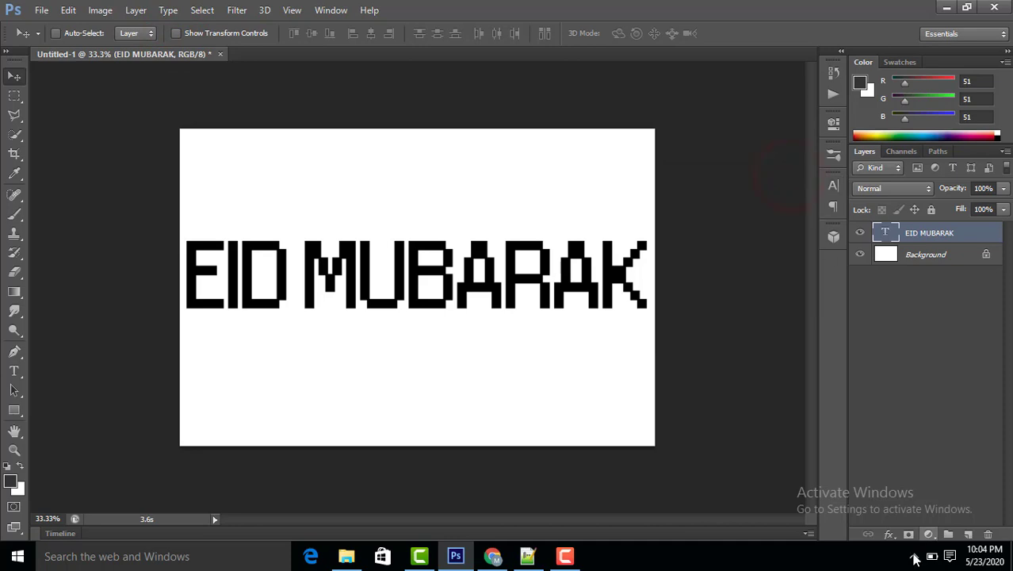
Add a Bevel & Emboss to the text layer with Chisel Soft technique, 1000% depth, 250 px size and 0 px soften.
left_click(889, 535)
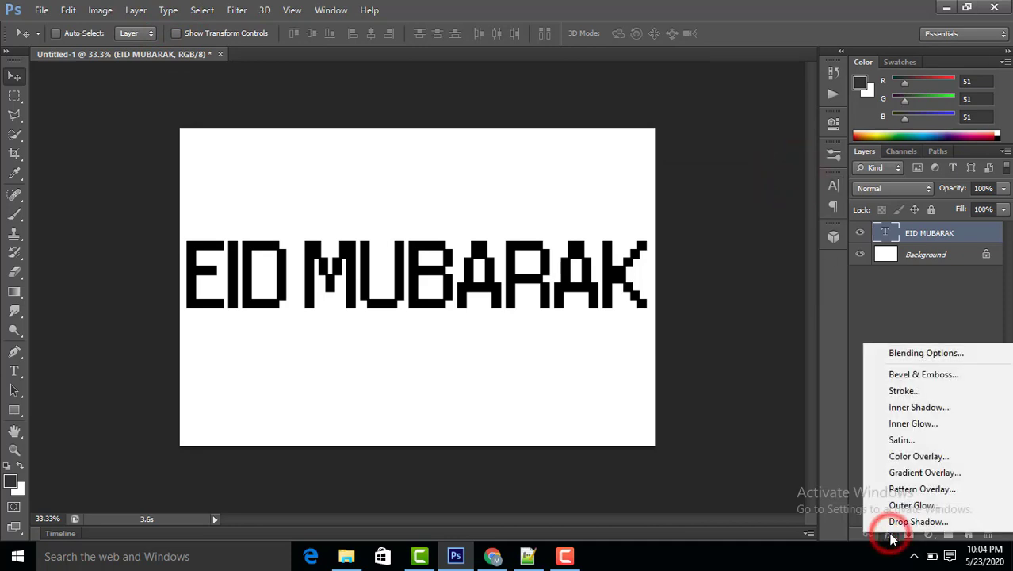
left_click(917, 355)
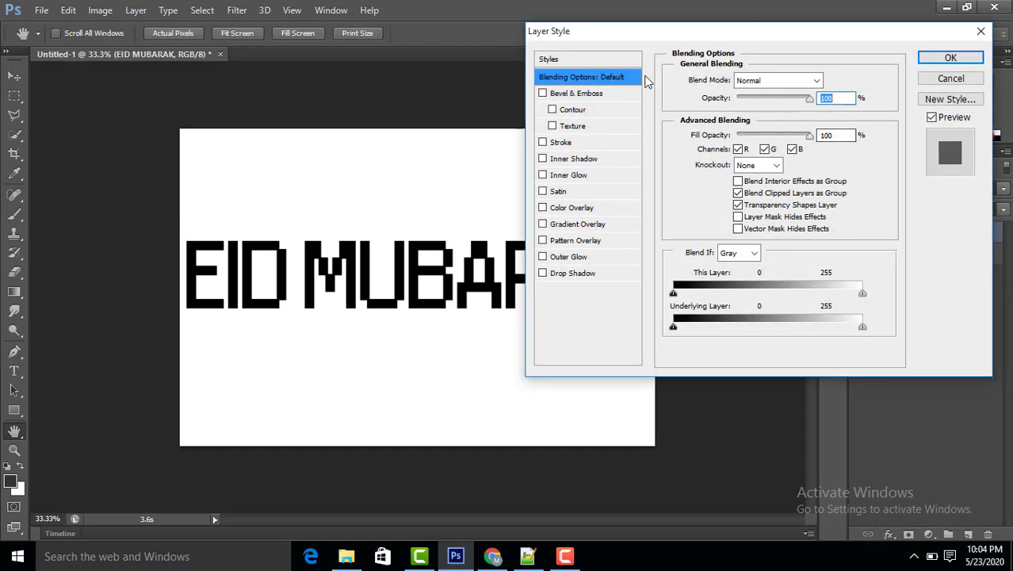
left_click(605, 94)
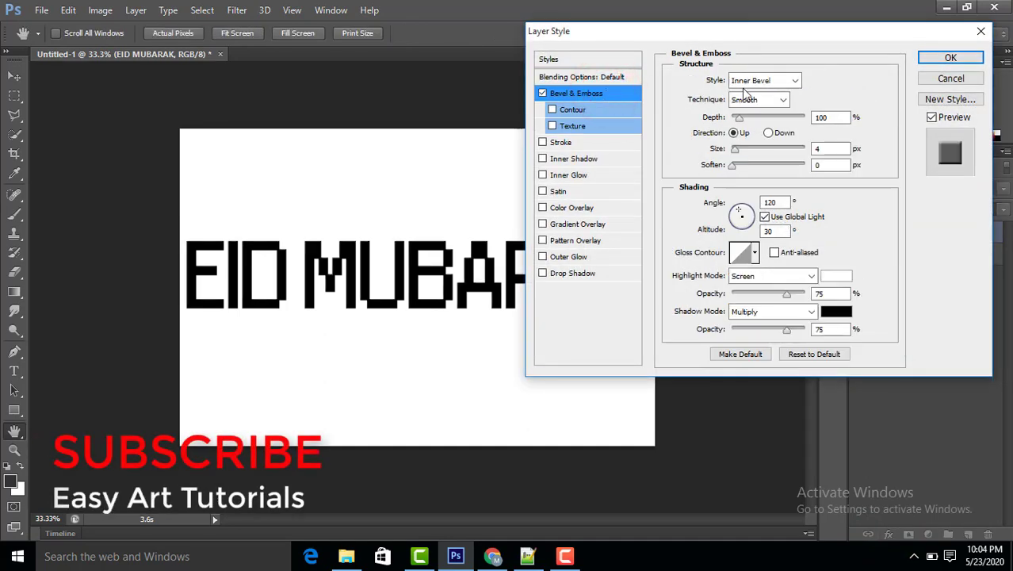
left_click(783, 99)
left_click(773, 139)
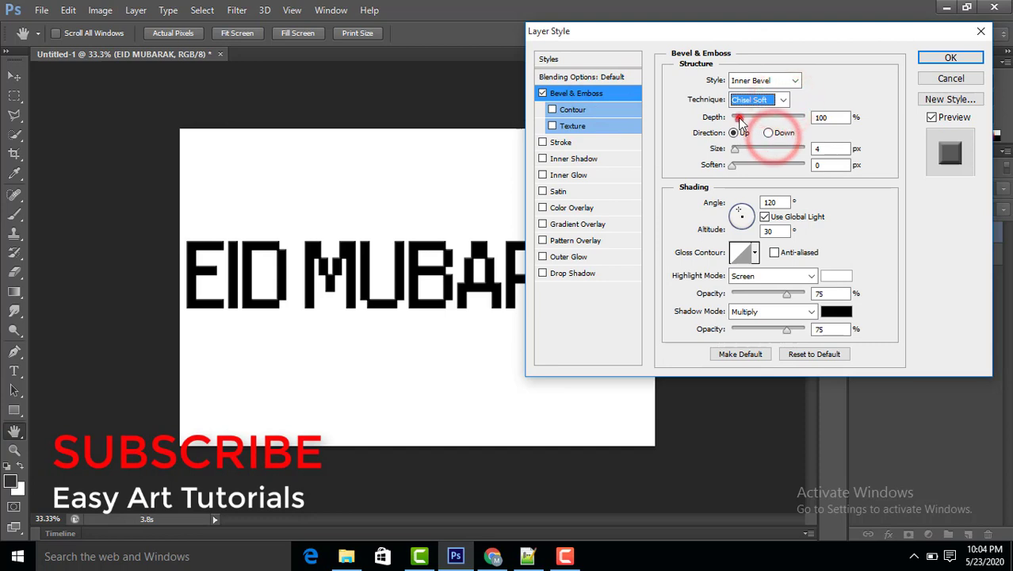
left_click_drag(739, 118, 817, 125)
left_click_drag(734, 151, 808, 156)
left_click(731, 165)
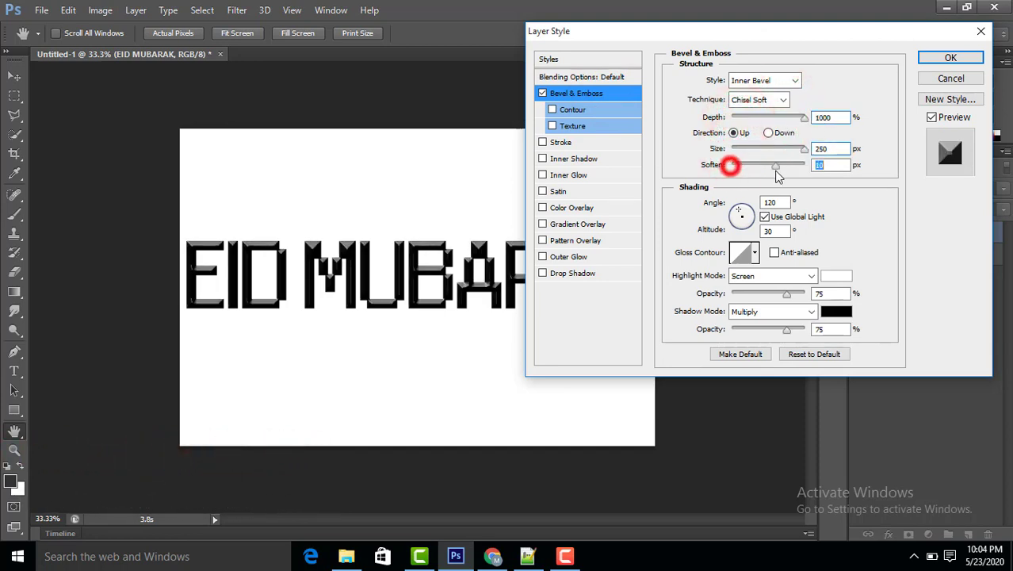
Set both the highlight and shadow opacity of the bevel to 100%.
left_click(785, 295)
left_click_drag(761, 299, 805, 293)
left_click(789, 333)
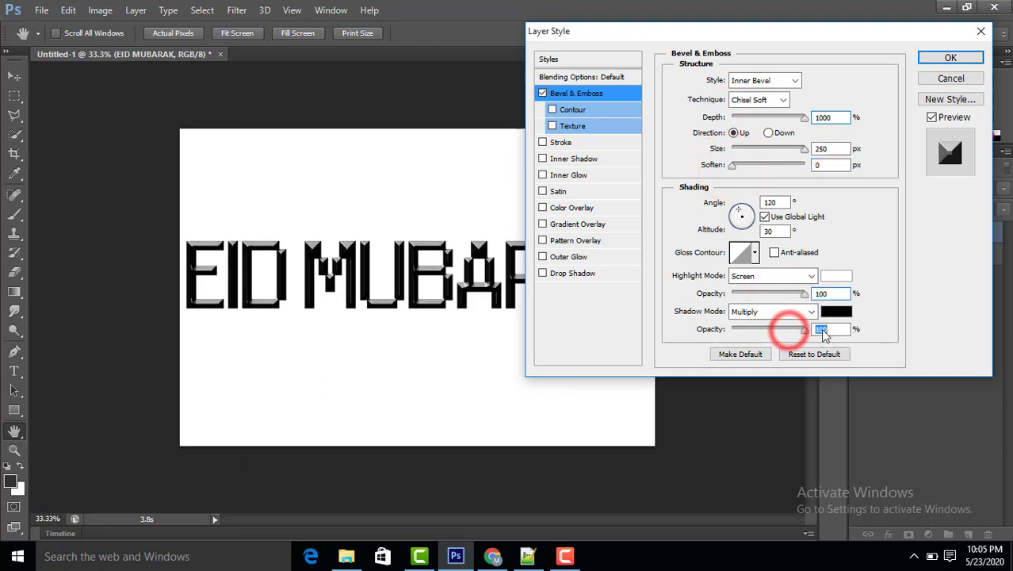
Add a 7 px black outside stroke and an inner glow with 40% range to the text.
left_click(562, 142)
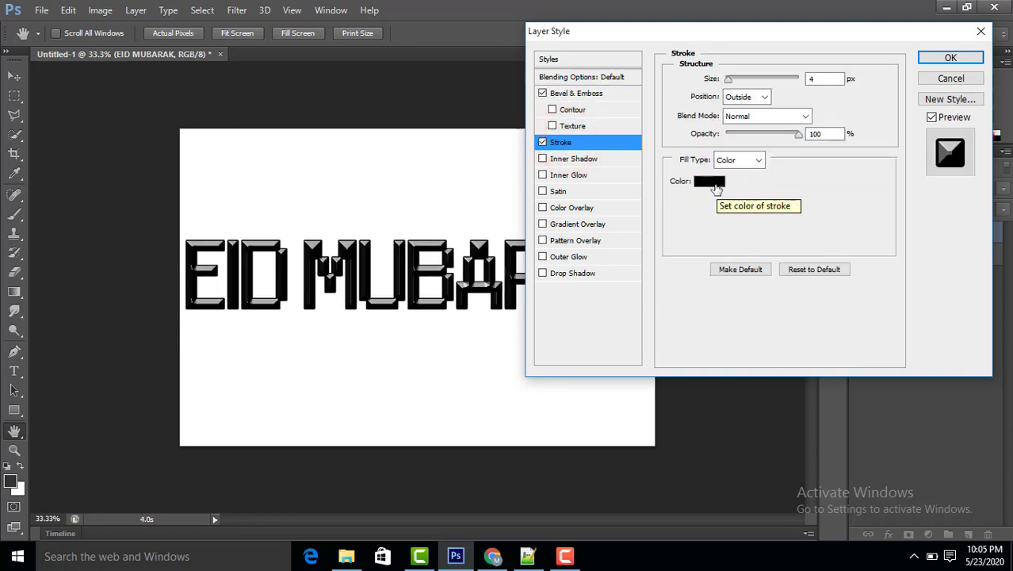
mouse_move(727, 78)
left_mouse_down()
mouse_move(761, 80)
mouse_move(734, 82)
left_mouse_up()
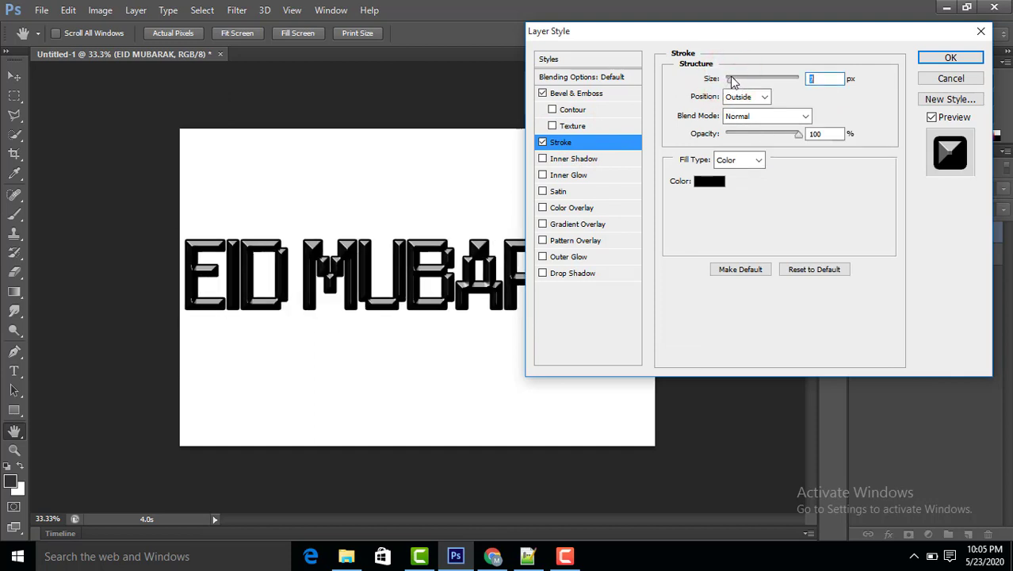
left_click(585, 174)
left_click_drag(761, 290, 755, 292)
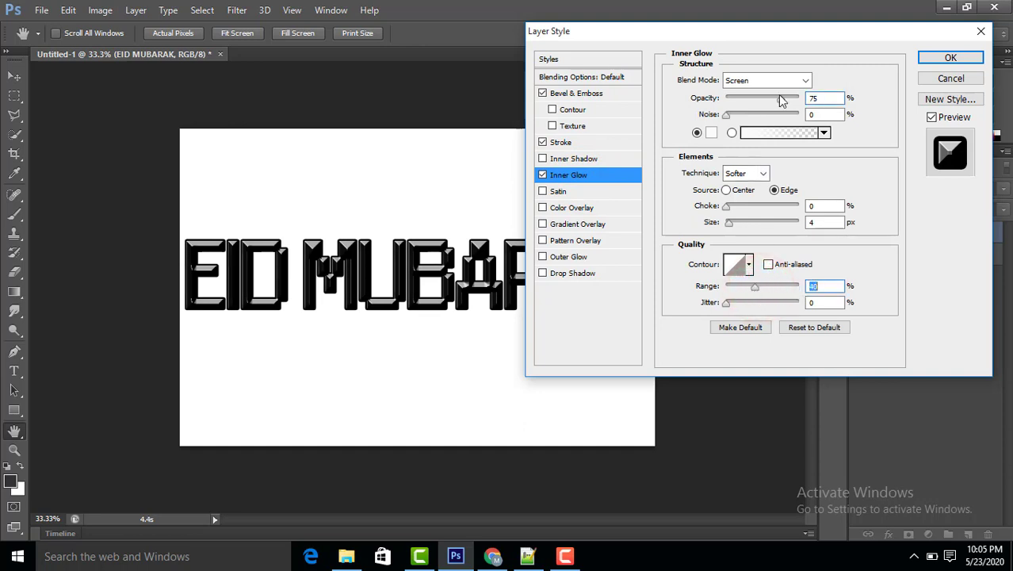
Enable a black-to-white gradient overlay and a pattern overlay with 20% opacity on the text.
left_click(577, 223)
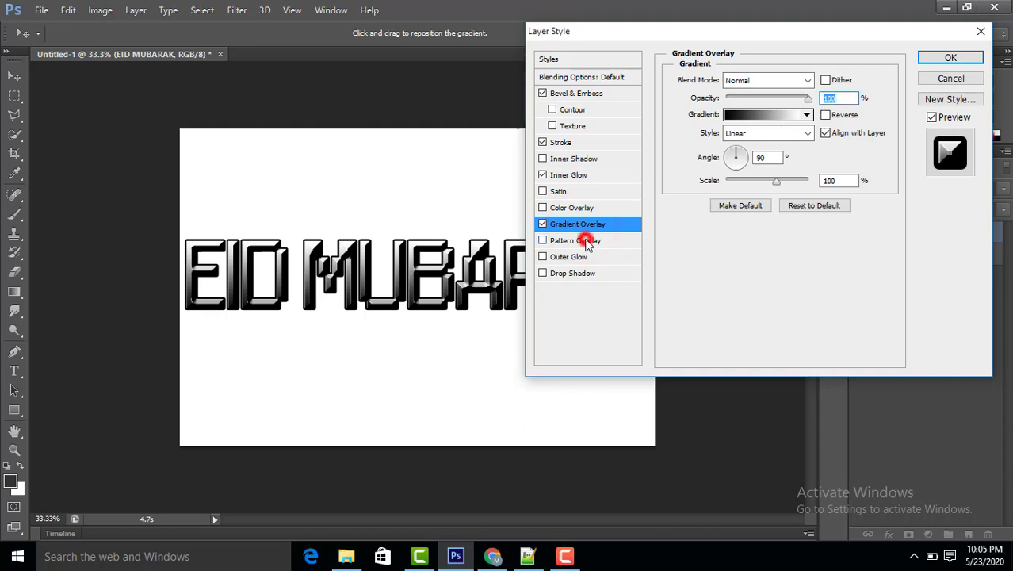
left_click(586, 239)
left_click_drag(797, 98, 740, 102)
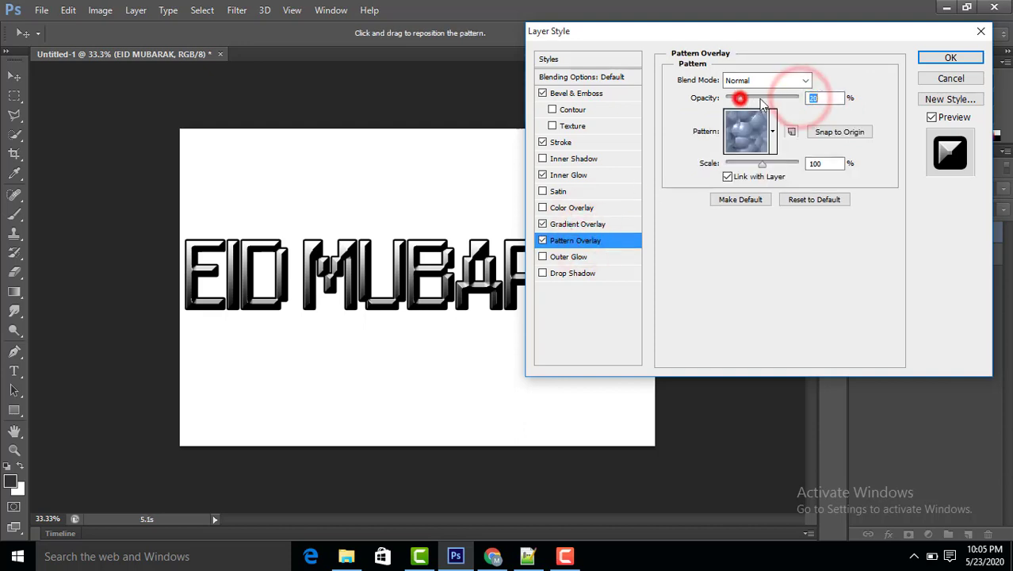
left_click(740, 99)
Add an outer glow to the text with 100% range and 61% opacity.
left_click(593, 257)
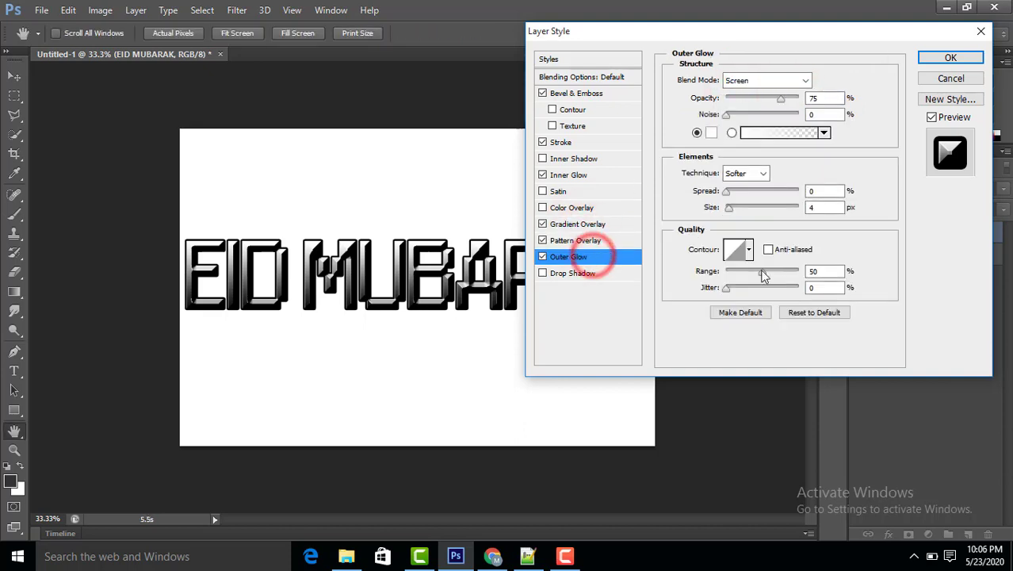
left_click_drag(762, 271, 727, 272)
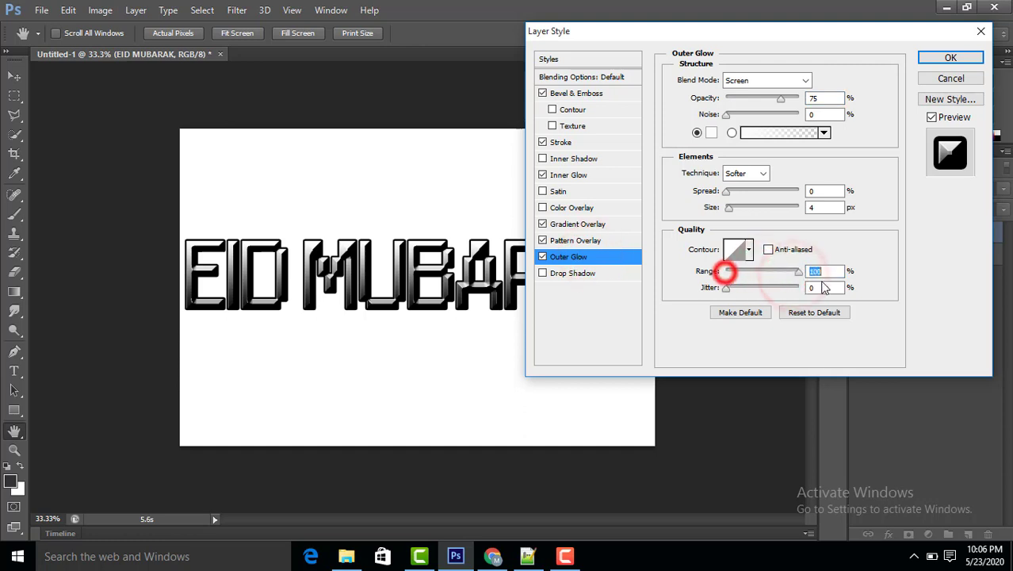
type("100")
left_click_drag(780, 98, 753, 105)
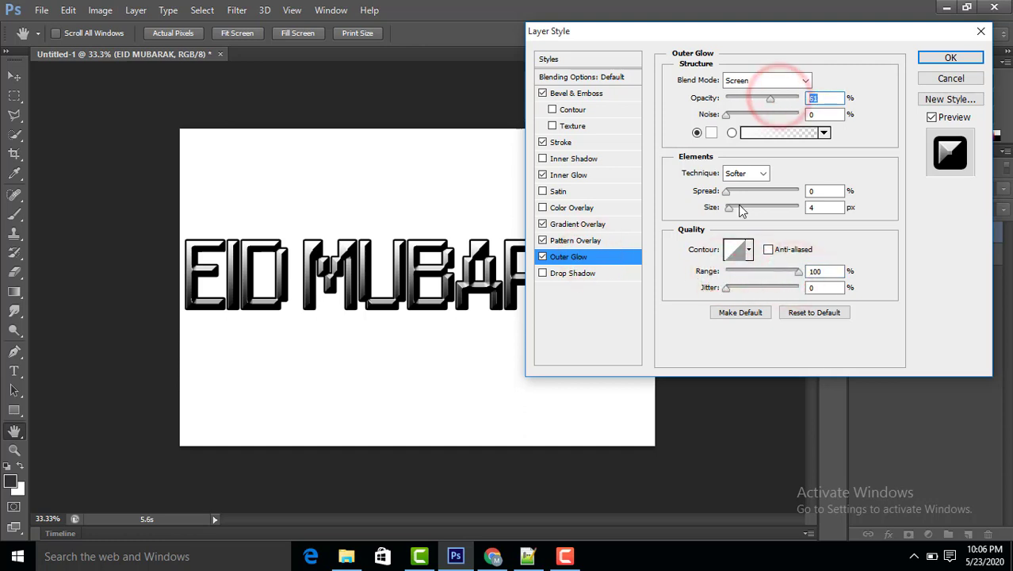
Add a drop shadow to the text with 7% noise, 20% opacity, 14 px distance and 9 px size, and apply the layer style.
left_click(613, 274)
mouse_move(728, 241)
left_mouse_down()
mouse_move(756, 243)
mouse_move(731, 244)
left_mouse_up()
left_click_drag(783, 99, 741, 99)
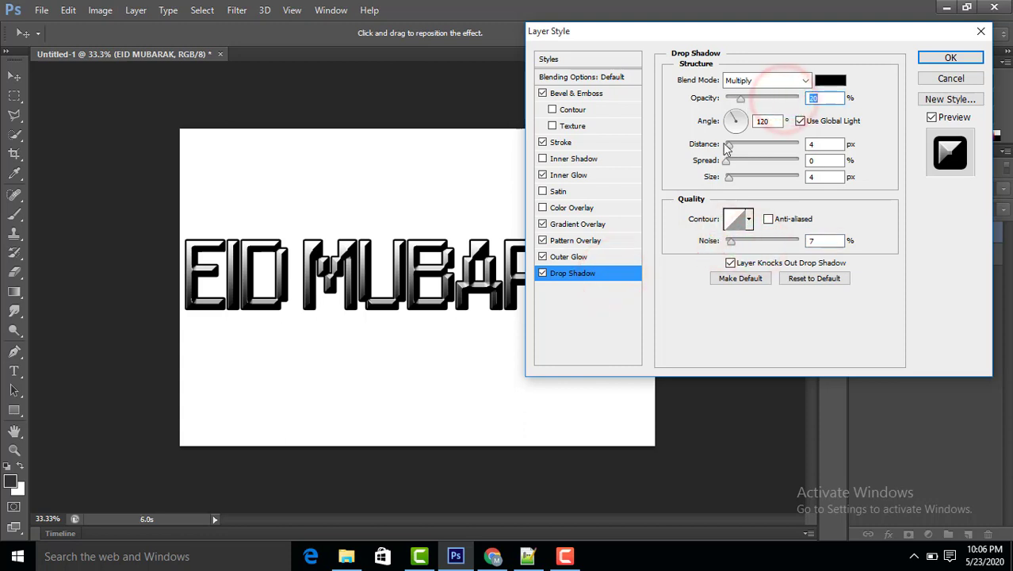
left_click_drag(728, 144, 734, 181)
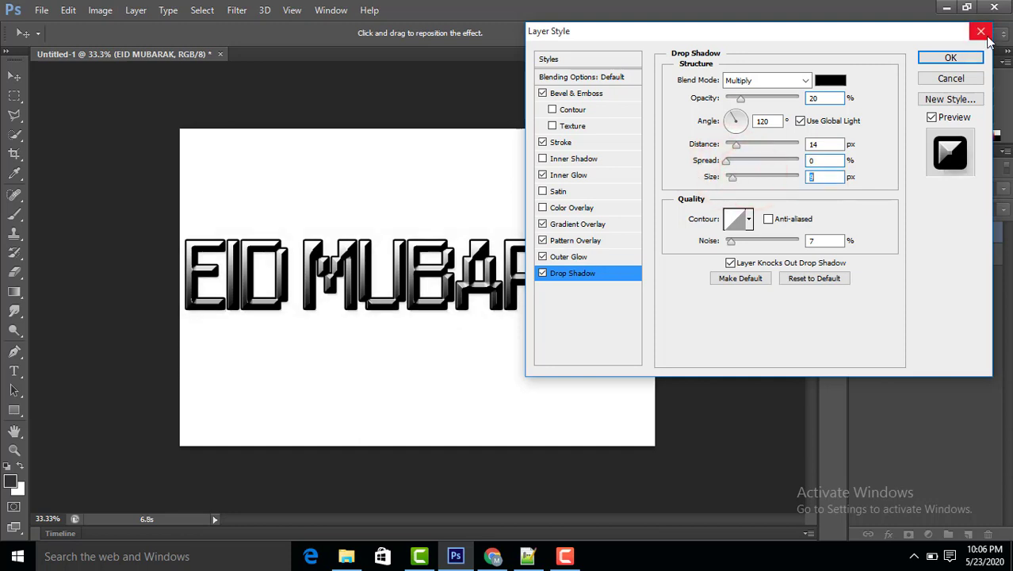
left_click(971, 56)
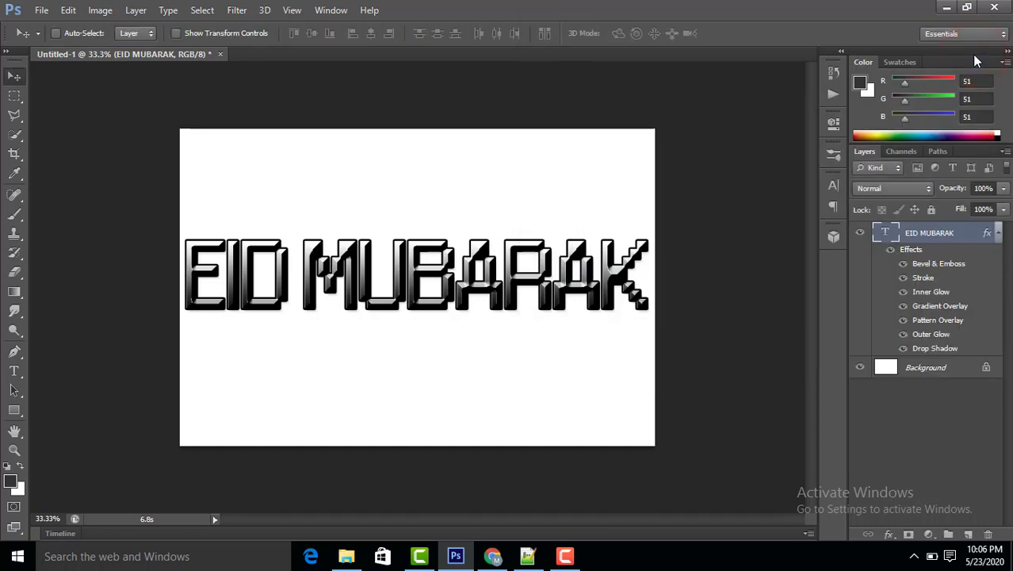
Open the fire image 410661.jpg from the Photoshop Tutorials folder.
left_click(41, 11)
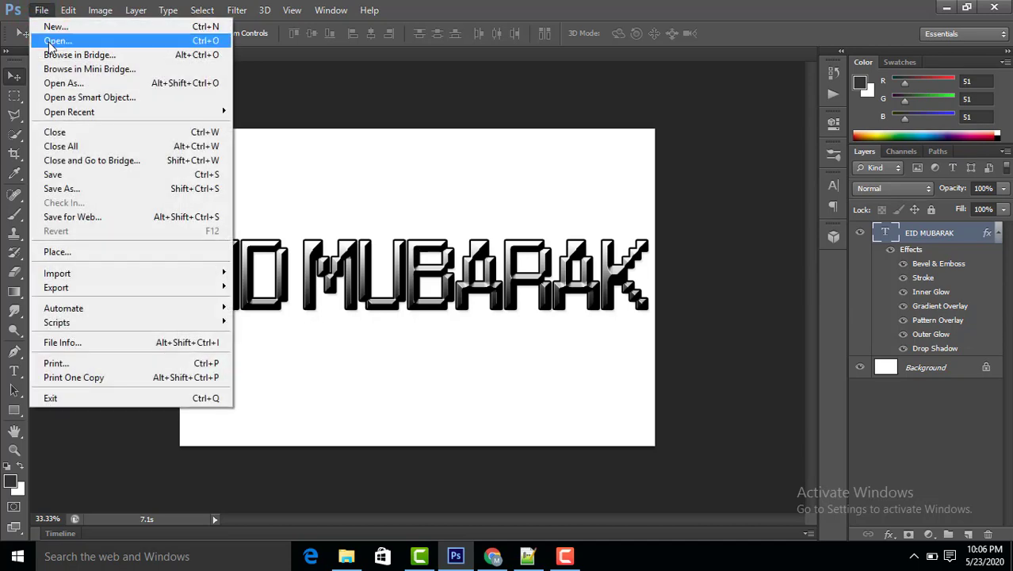
left_click(49, 40)
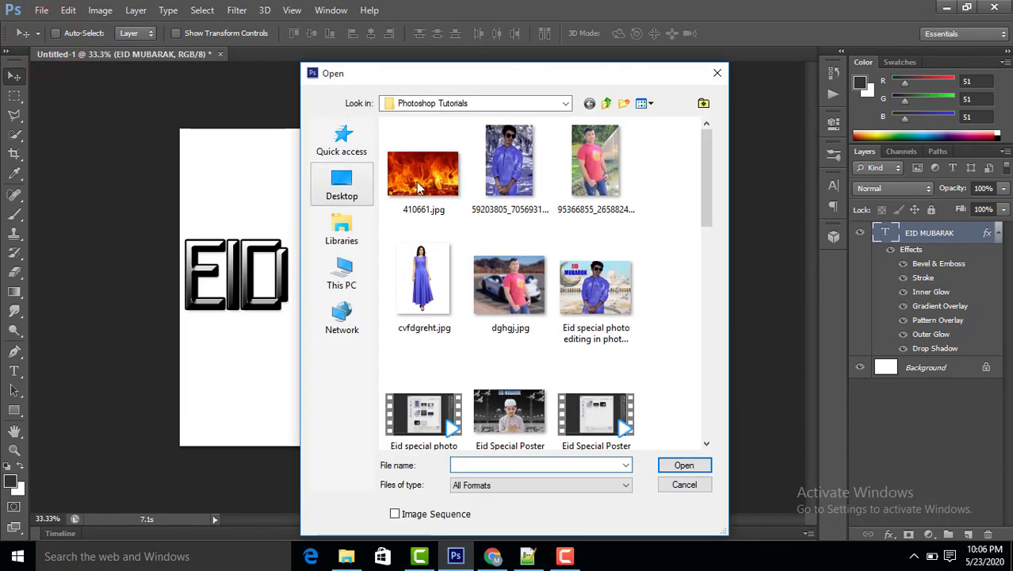
left_click(428, 186)
left_click(697, 466)
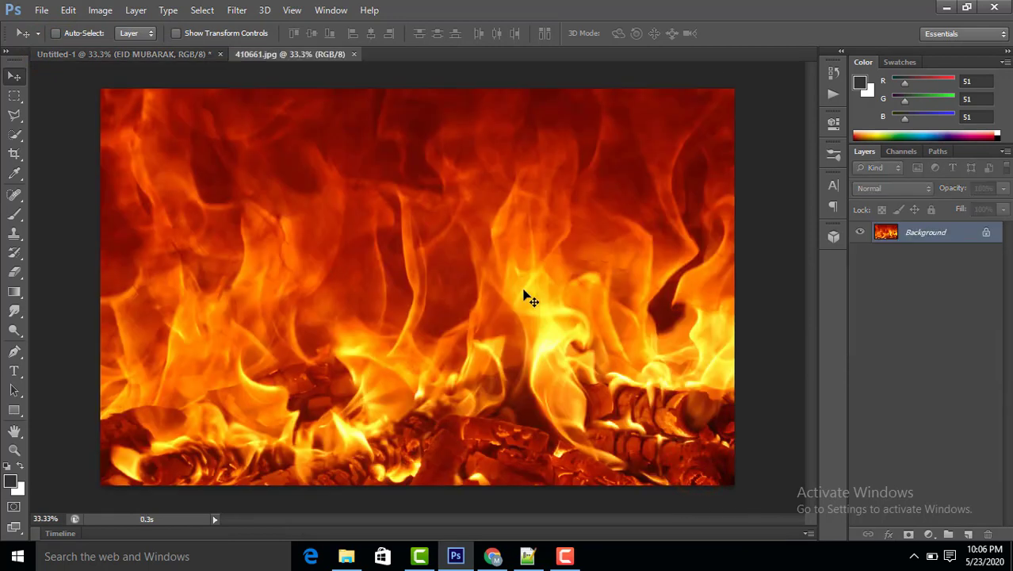
Copy the entire fire image and paste it into the EID MUBARAK document as a new layer.
key("ctrl+a")
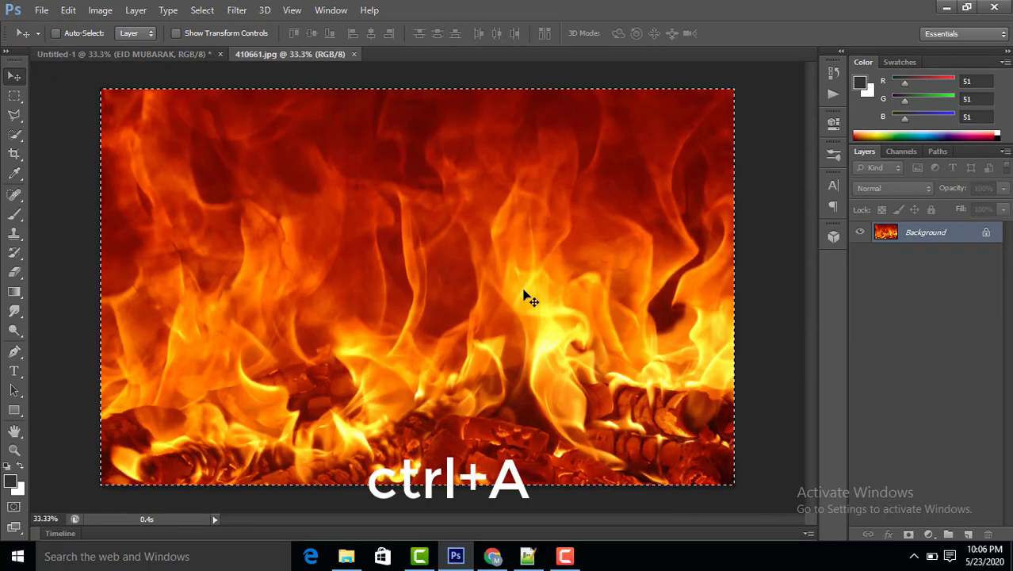
key("ctrl+c")
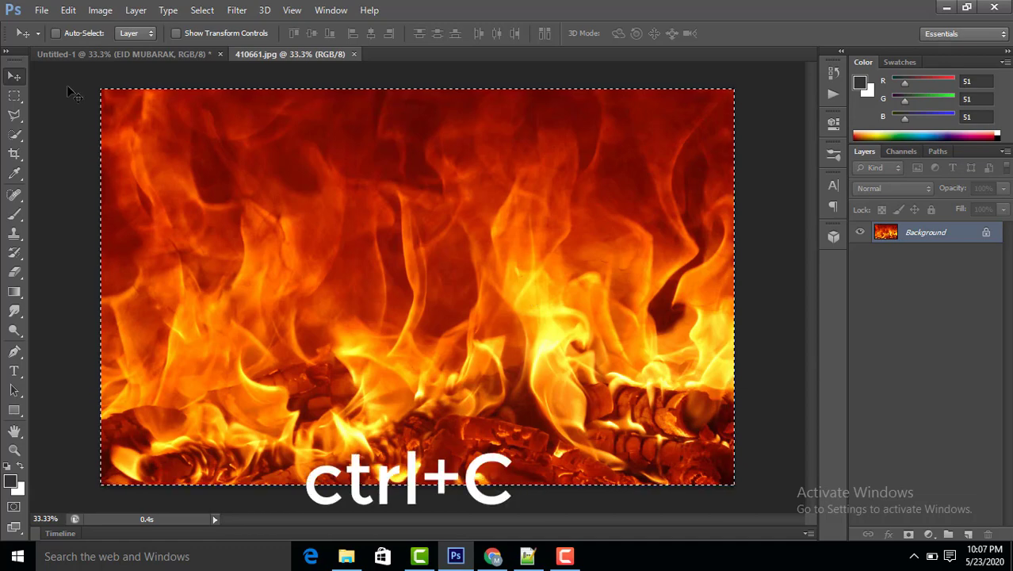
left_click(103, 58)
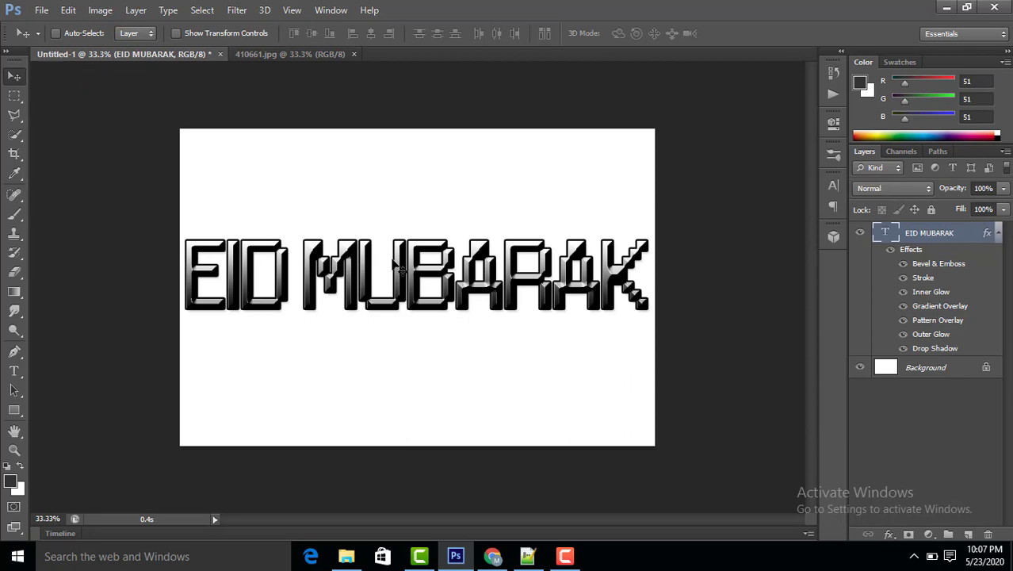
key("ctrl+v")
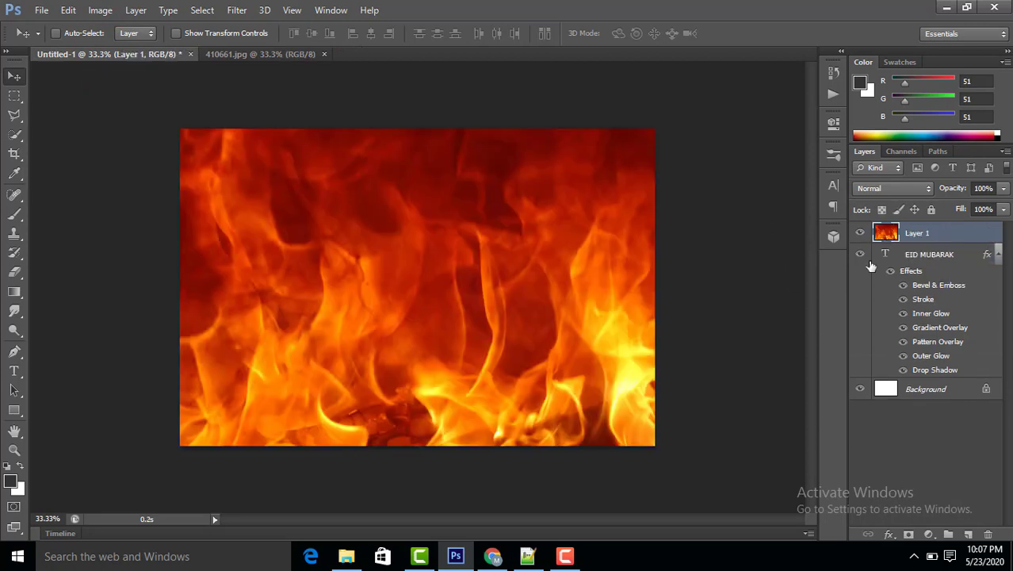
Mask the fire layer to the outline of the EID MUBARAK text and set its blend mode to Linear Light.
key("ctrl")
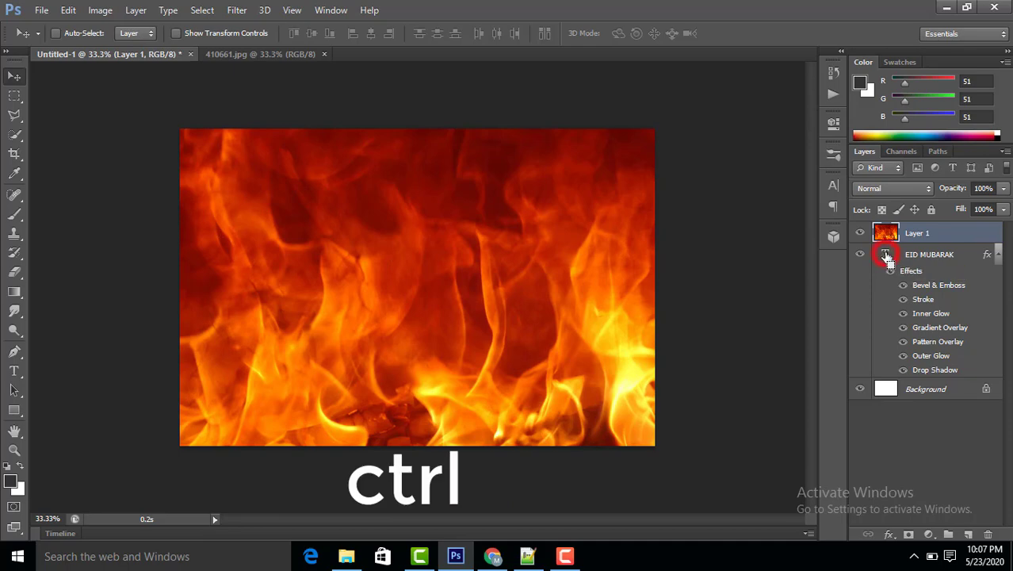
left_click(886, 255, "ctrl")
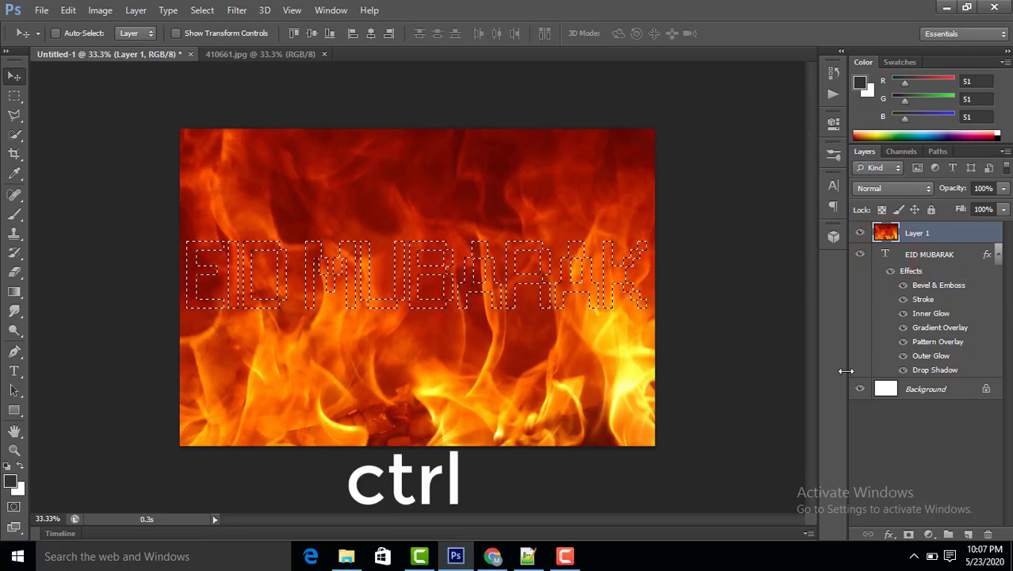
left_click(909, 537)
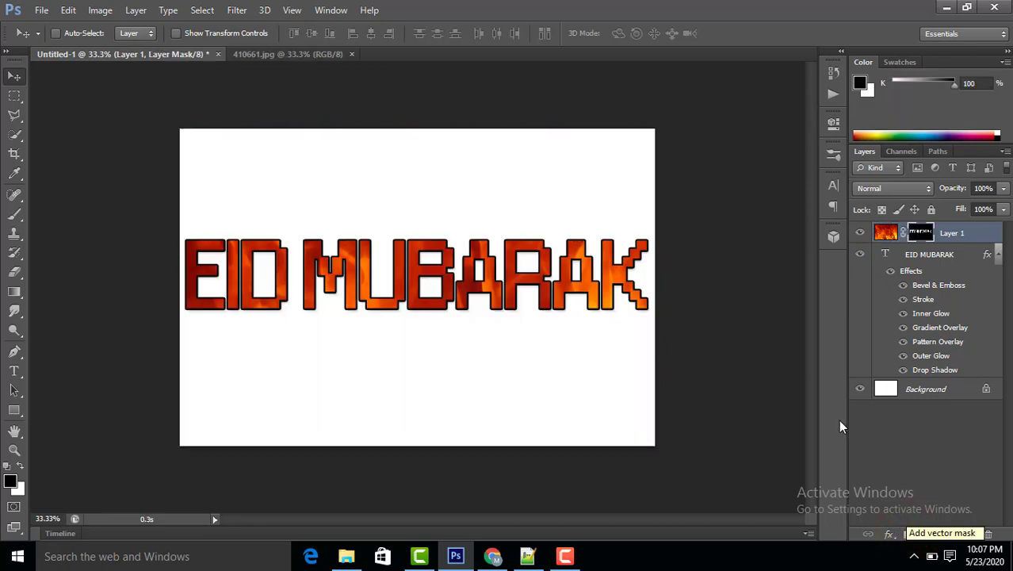
left_click(928, 191)
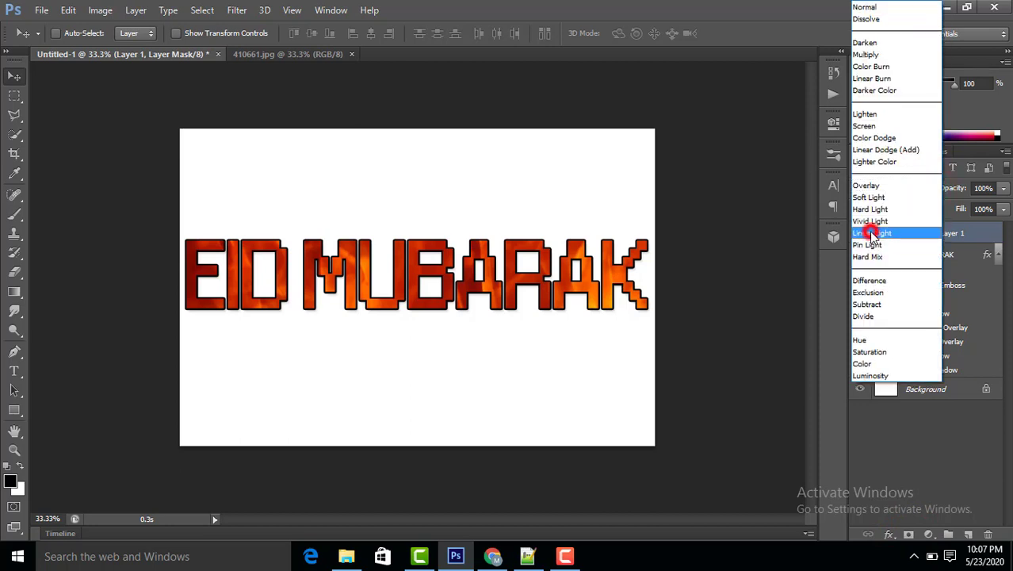
left_click(871, 233)
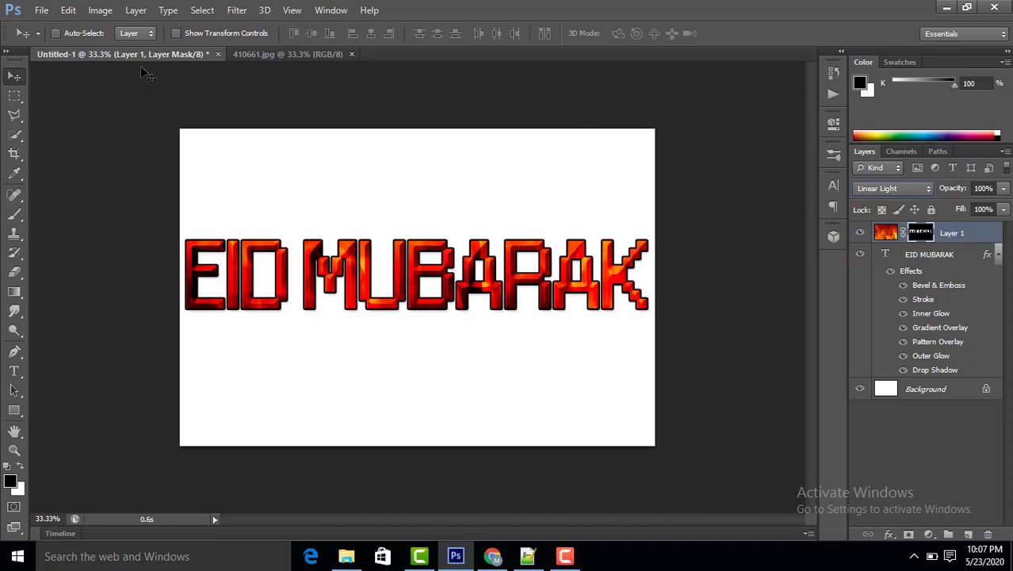
Open the image Embers.jpg from the Photoshop Tutorials folder.
left_click(42, 8)
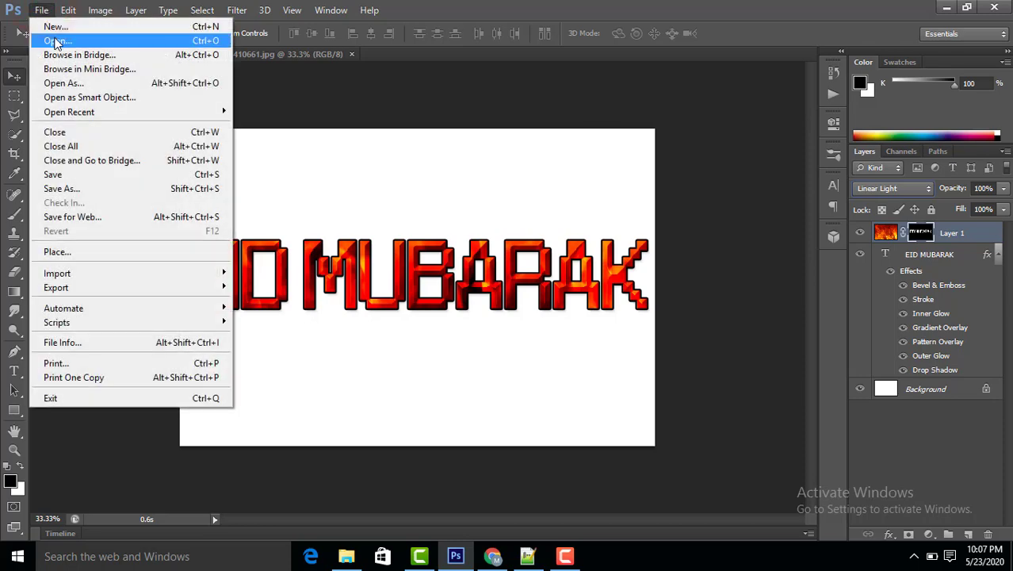
left_click(54, 40)
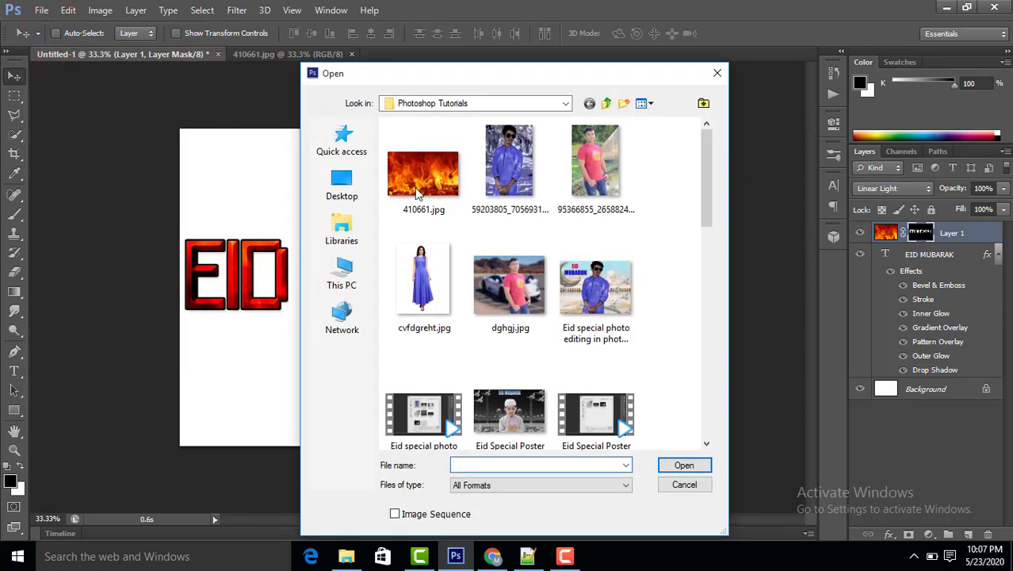
scroll(418, 192, "down", 5)
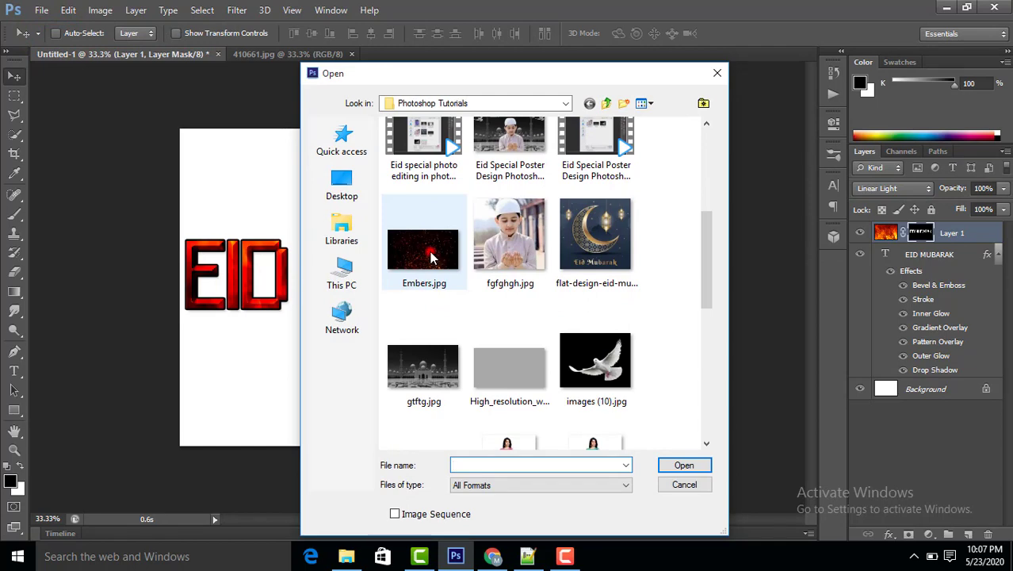
left_click(430, 256)
left_click(681, 465)
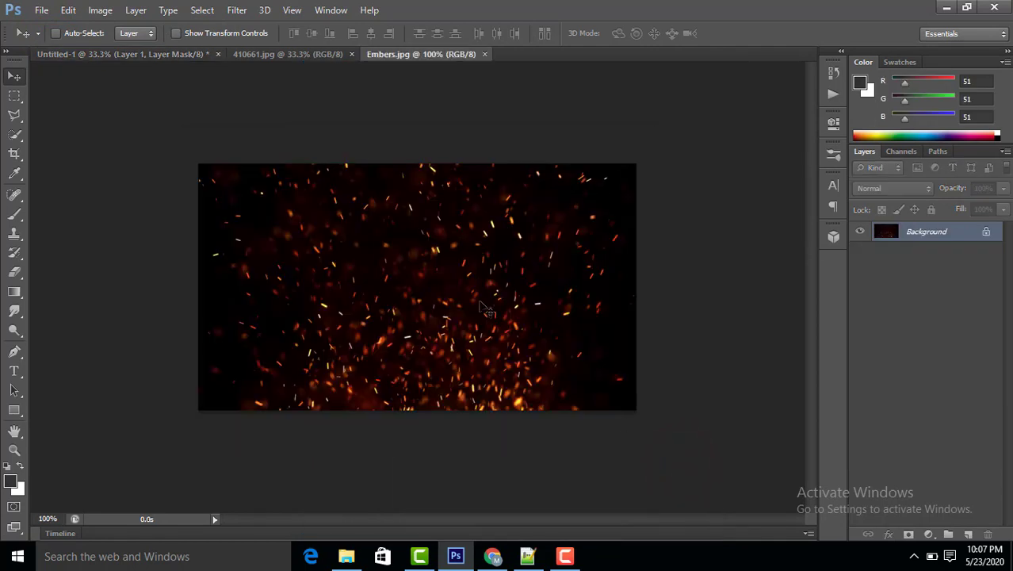
Copy the entire embers image and paste it into the EID MUBARAK document as a new layer.
key("ctrl+a")
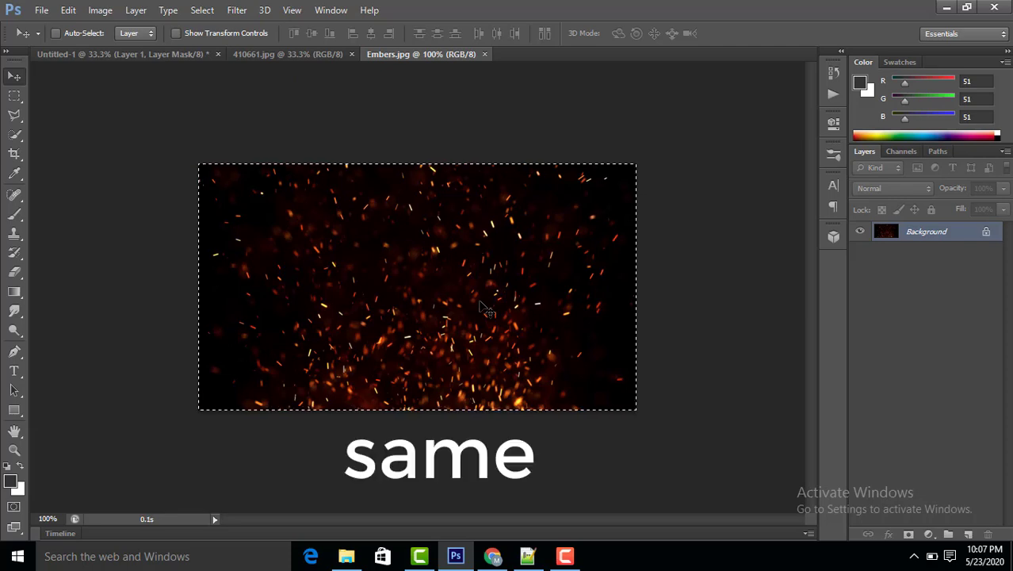
left_click(161, 53)
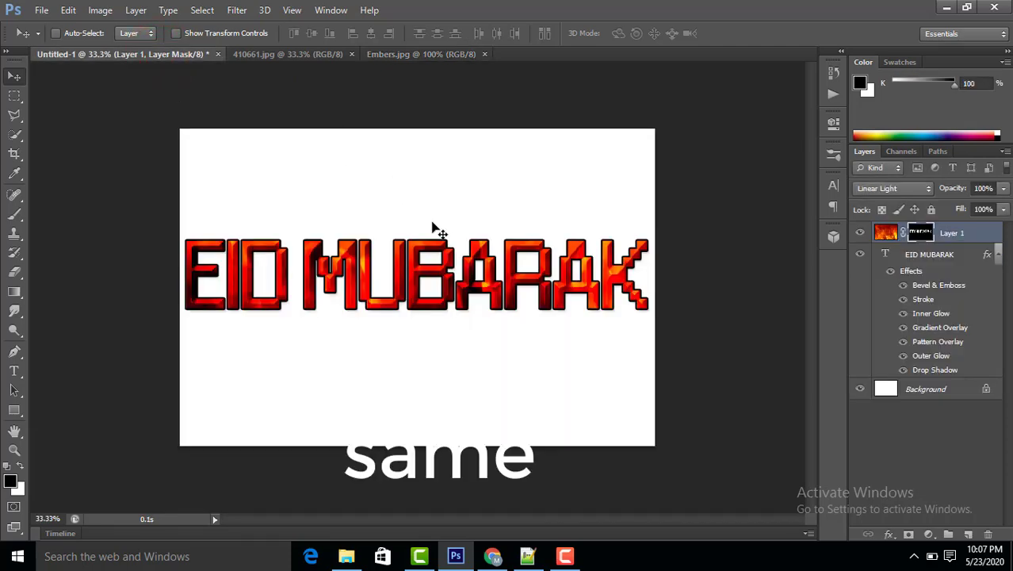
key("ctrl+v")
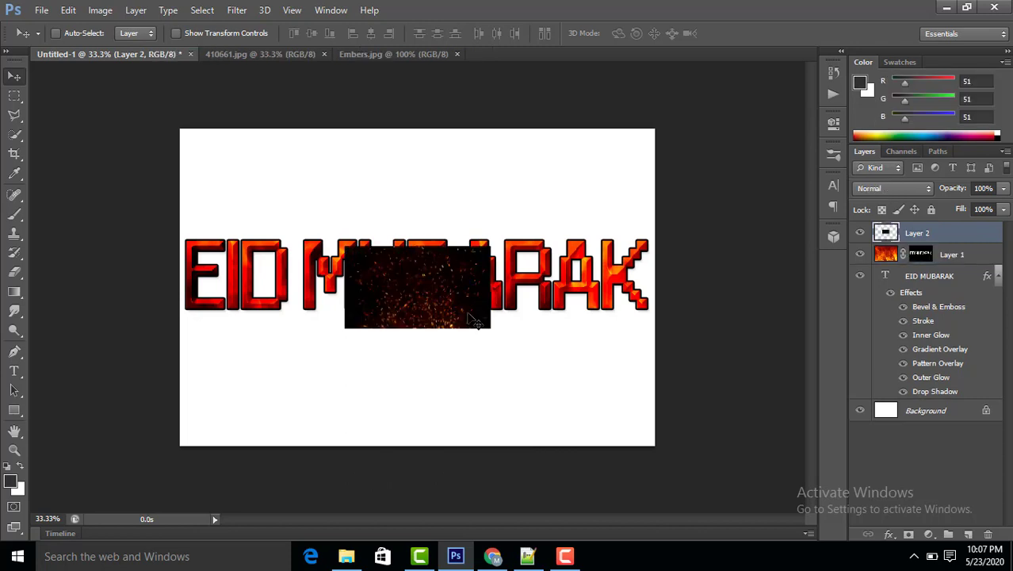
Stretch the embers layer with the transform controls so it fills the whole canvas.
left_click(176, 33)
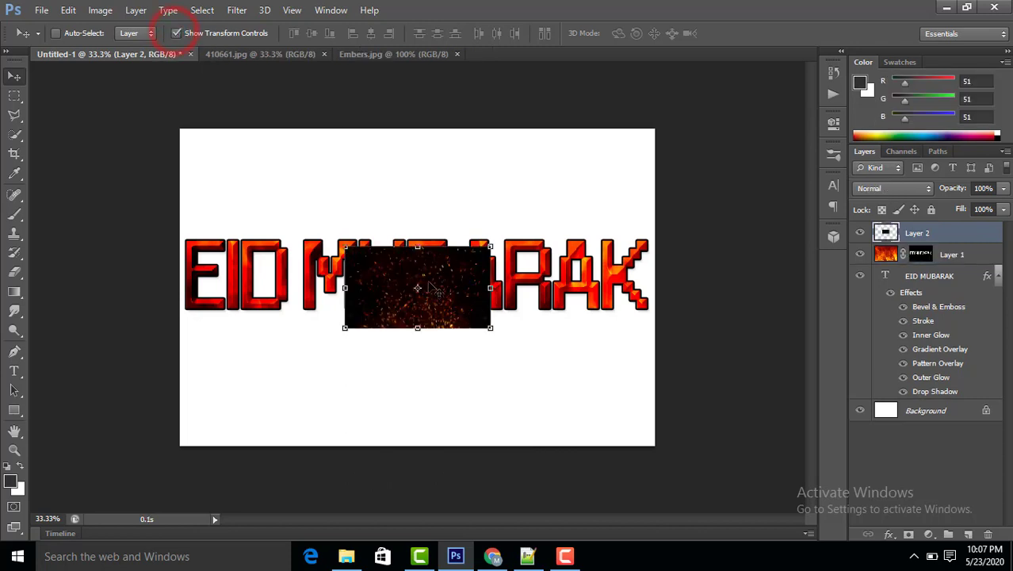
left_click_drag(488, 325, 653, 444)
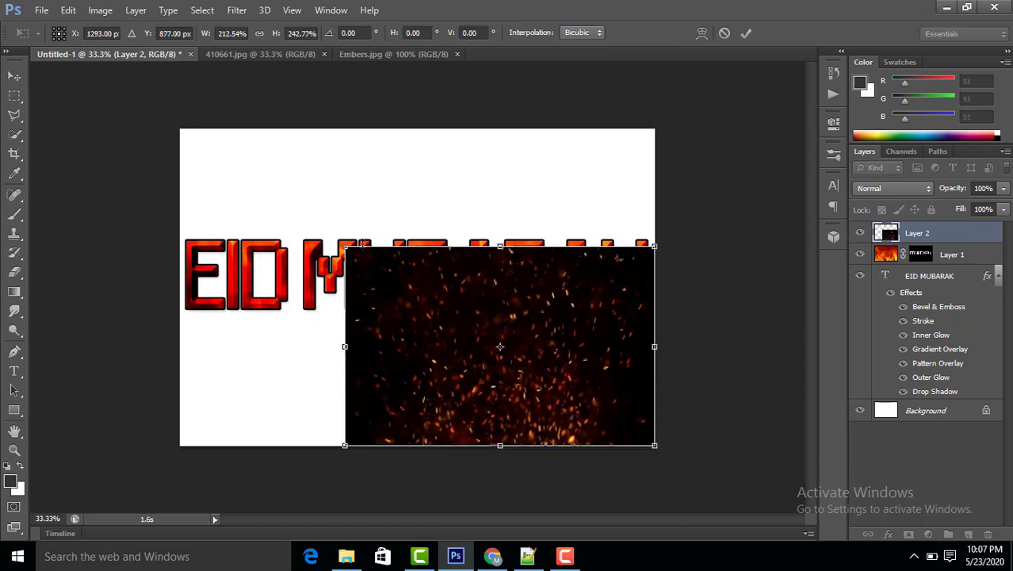
left_click_drag(347, 246, 180, 130)
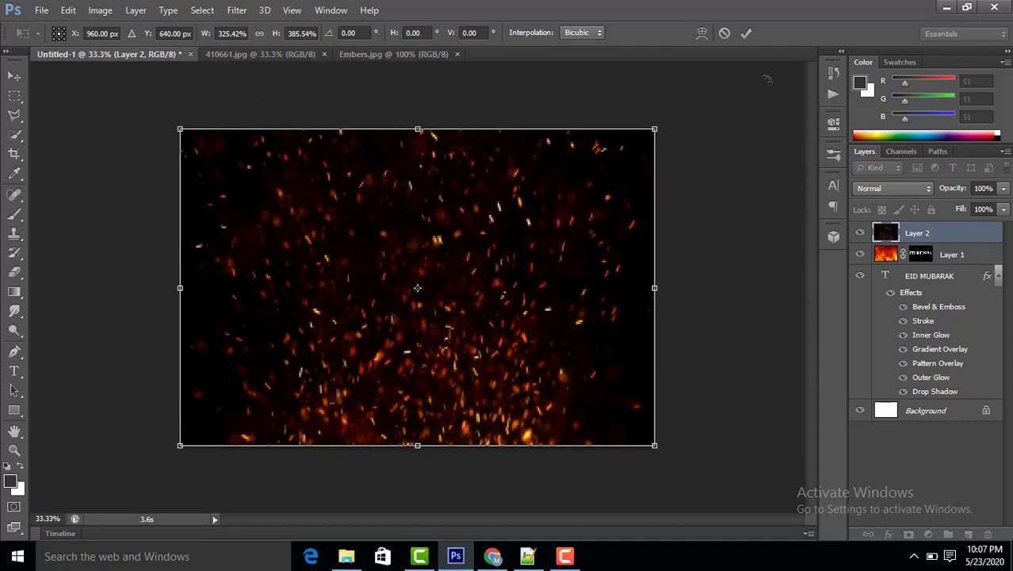
left_click(746, 32)
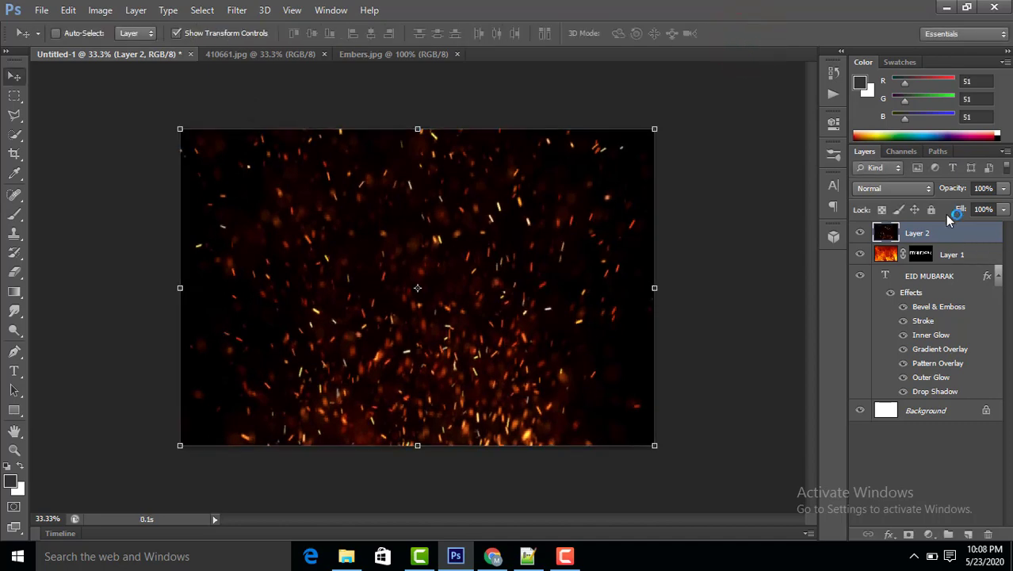
Move the embers layer between the text layer and the Background, and lower its opacity to 92%.
left_click_drag(929, 233, 923, 394)
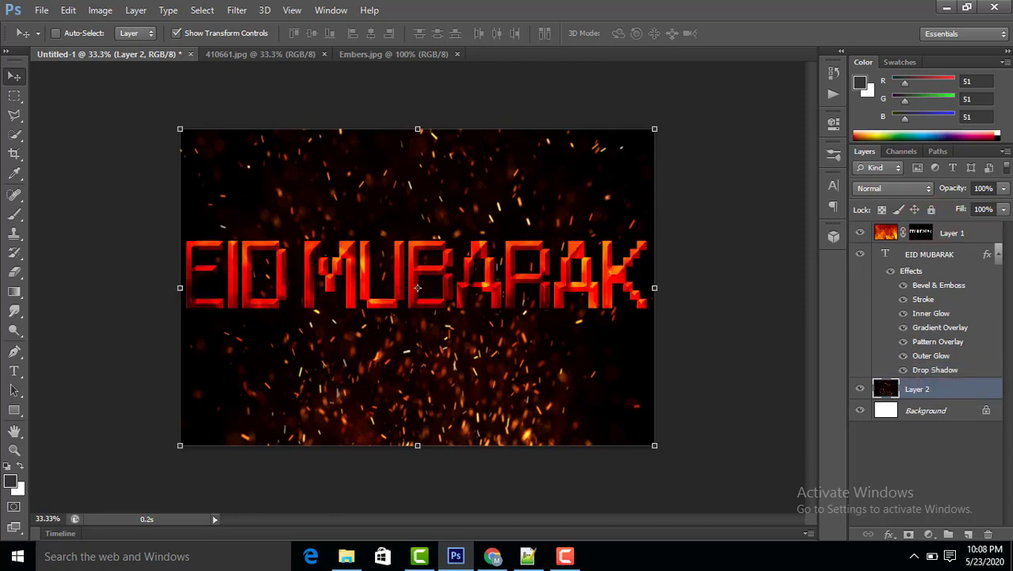
left_click(1003, 190)
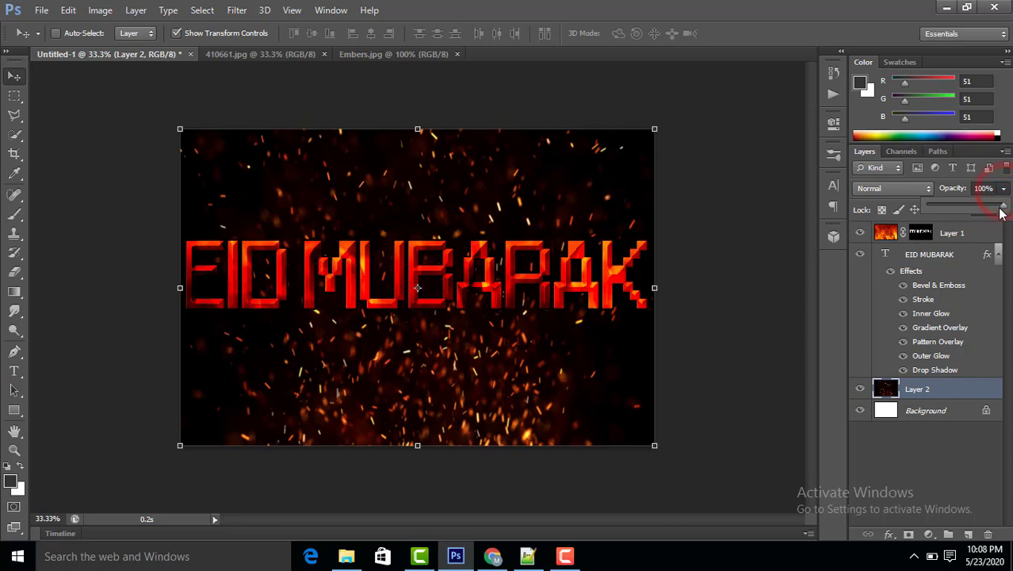
left_click_drag(1003, 207, 1003, 208)
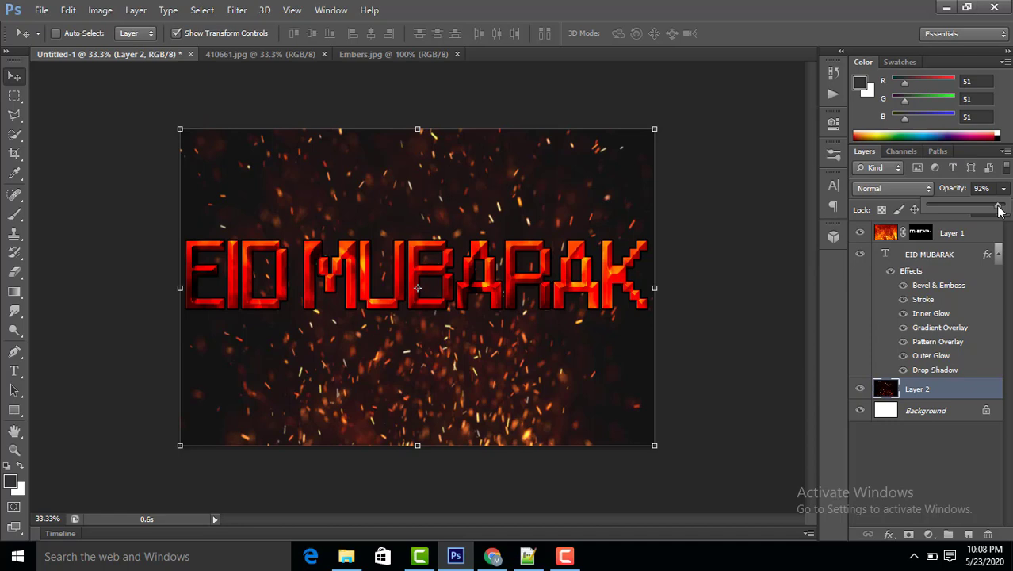
left_click(176, 33)
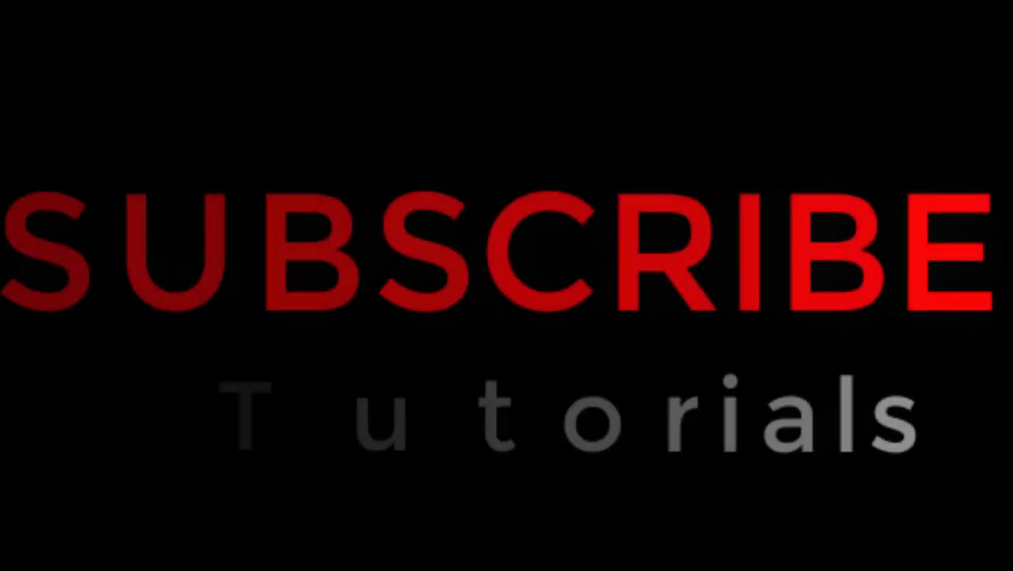